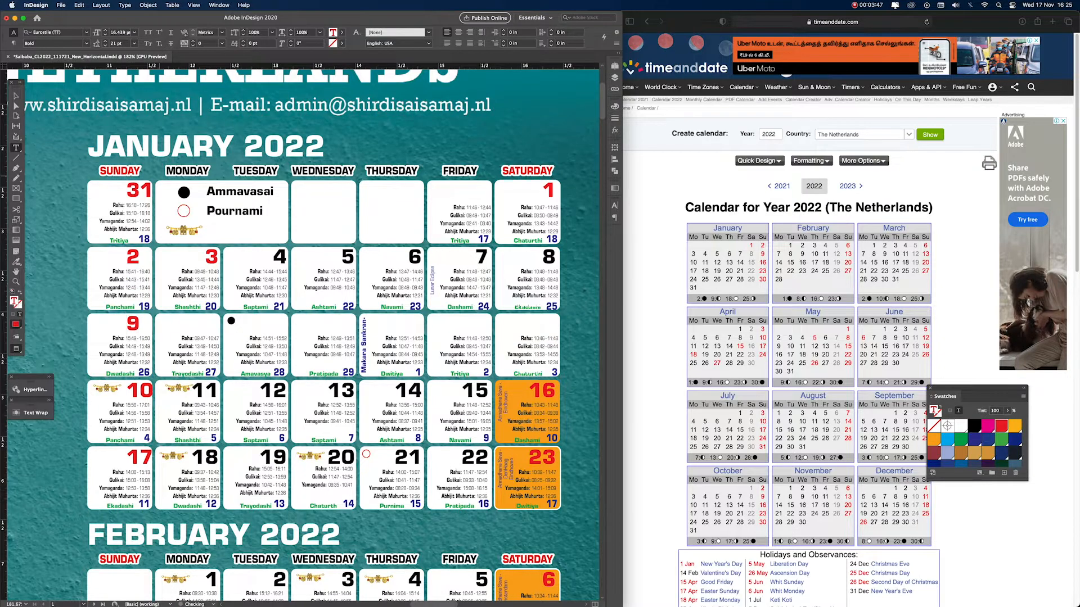
- Pull January's 10 up into the third week and carry 16 over to the fourth week's Sunday cell in red
key("Delete")
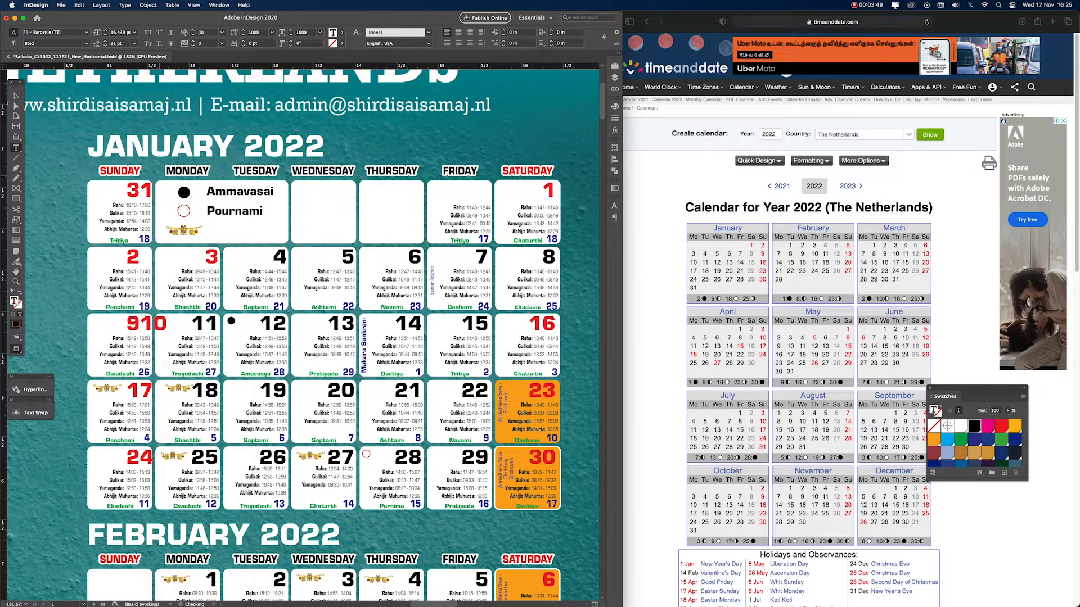
left_click(556, 324)
key("Left")
key("Left")
key("Return")
left_click(1001, 426)
key("Delete")
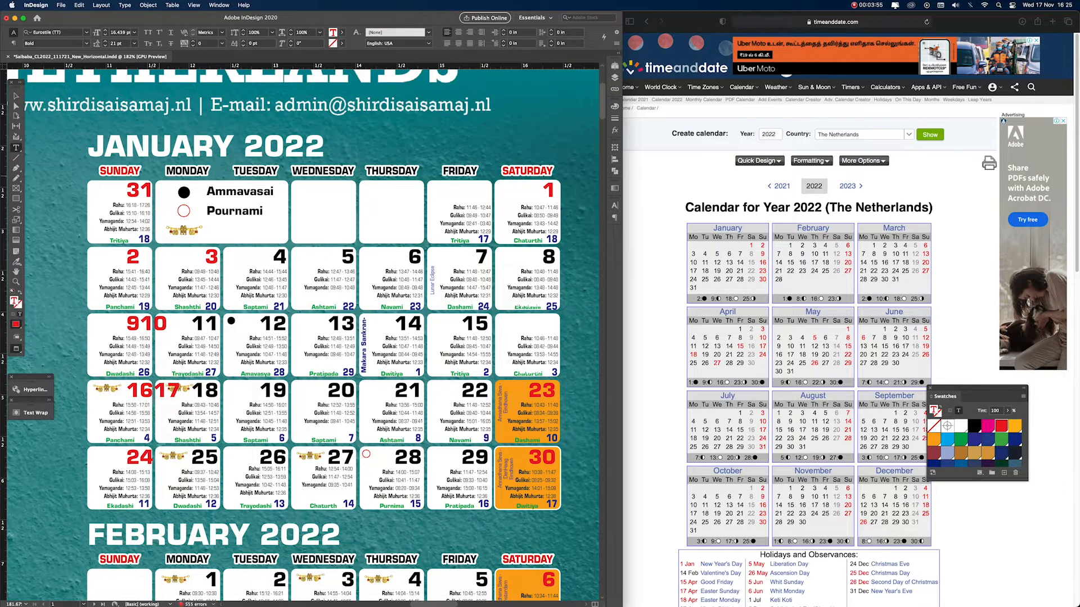
- Separate 16 from 17 and 9 from 10 into Sunday and Monday cells, keeping 15 in the third week's Saturday cell
key("Return")
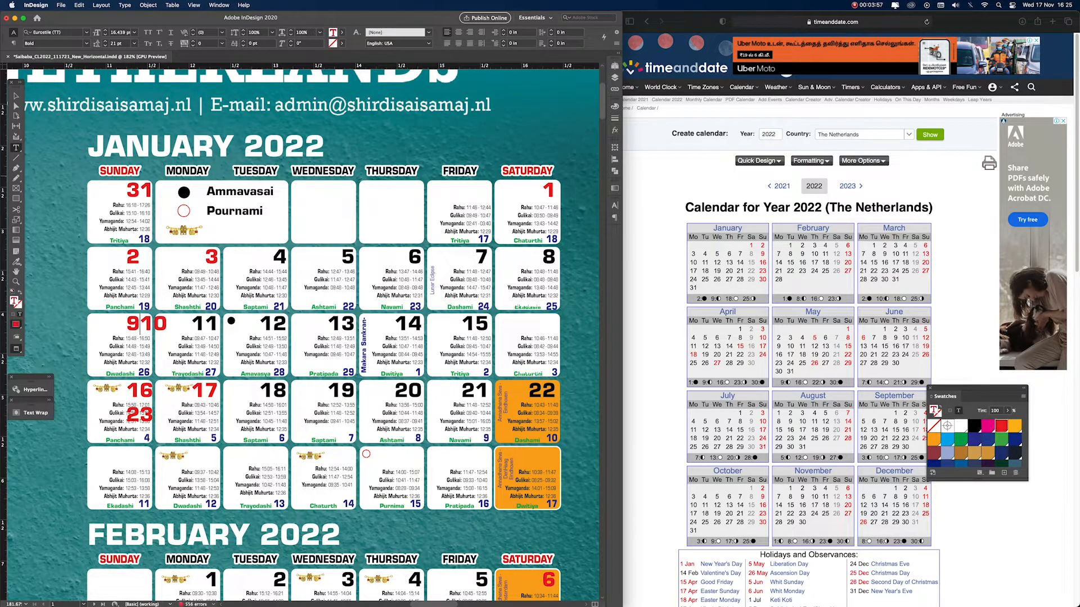
key("Return")
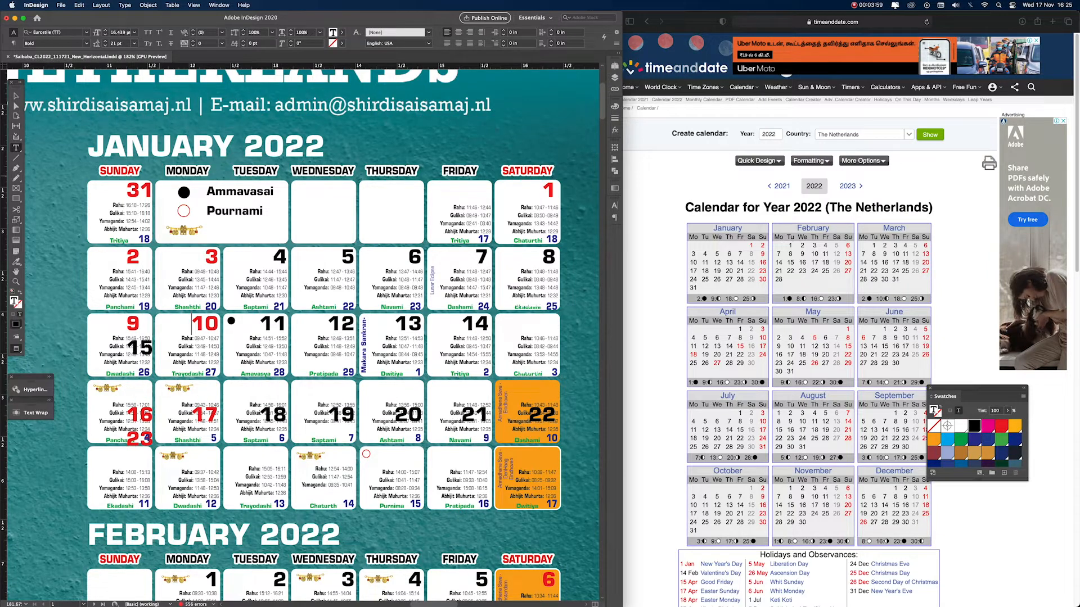
left_click(556, 324)
key("Delete")
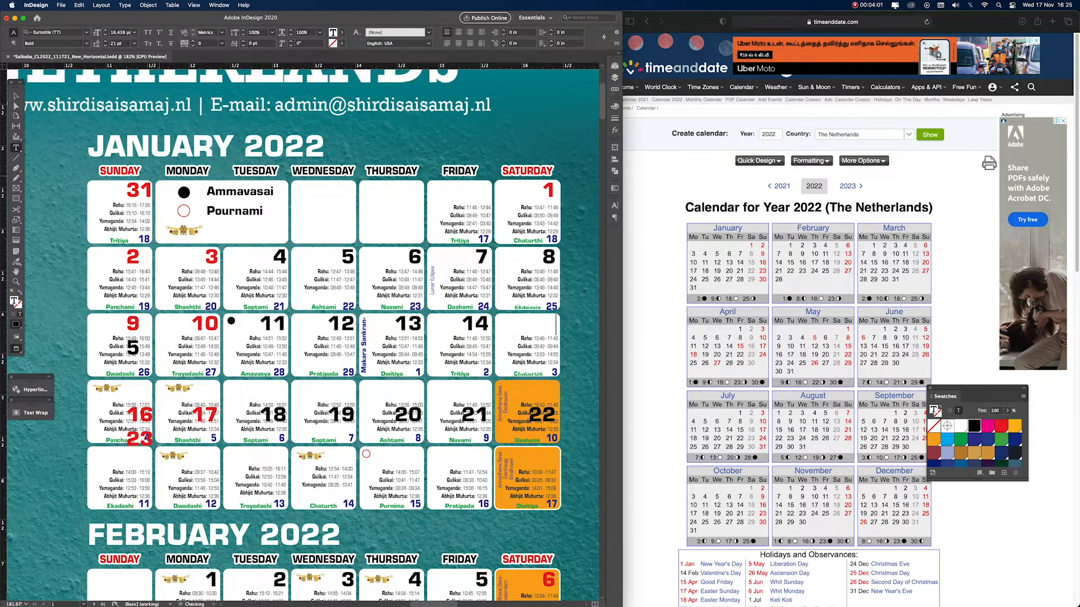
key("super+z")
key("Left")
key("Delete")
key("Down")
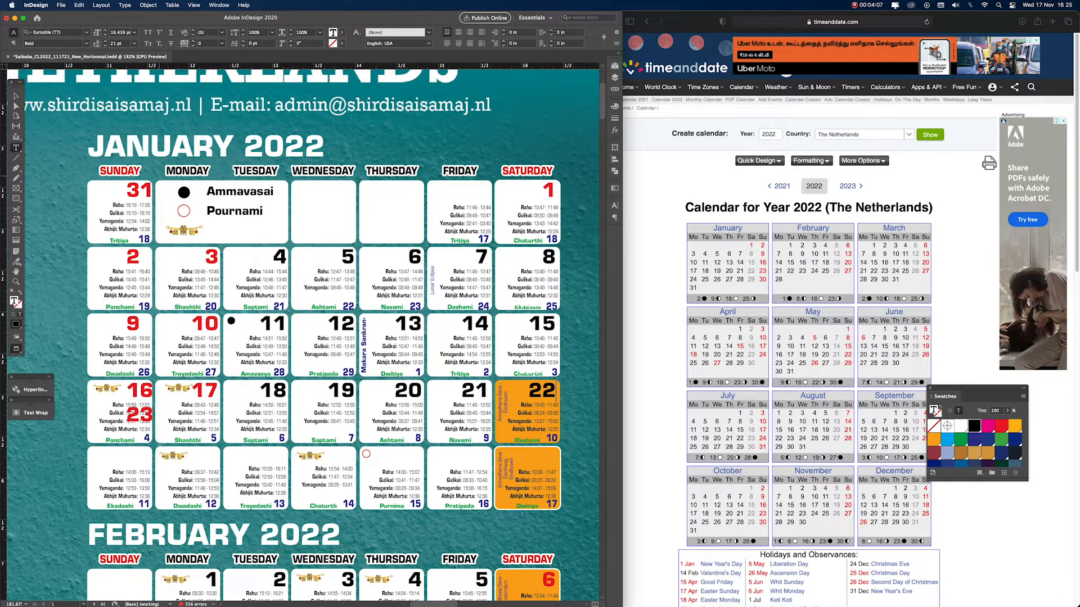
- Place 23 in the last week's Sunday cell and flow 24 to 29 into the cells from Monday to Saturday
key("Home")
key("Down")
key("BackSpace")
key("Return")
key("Down")
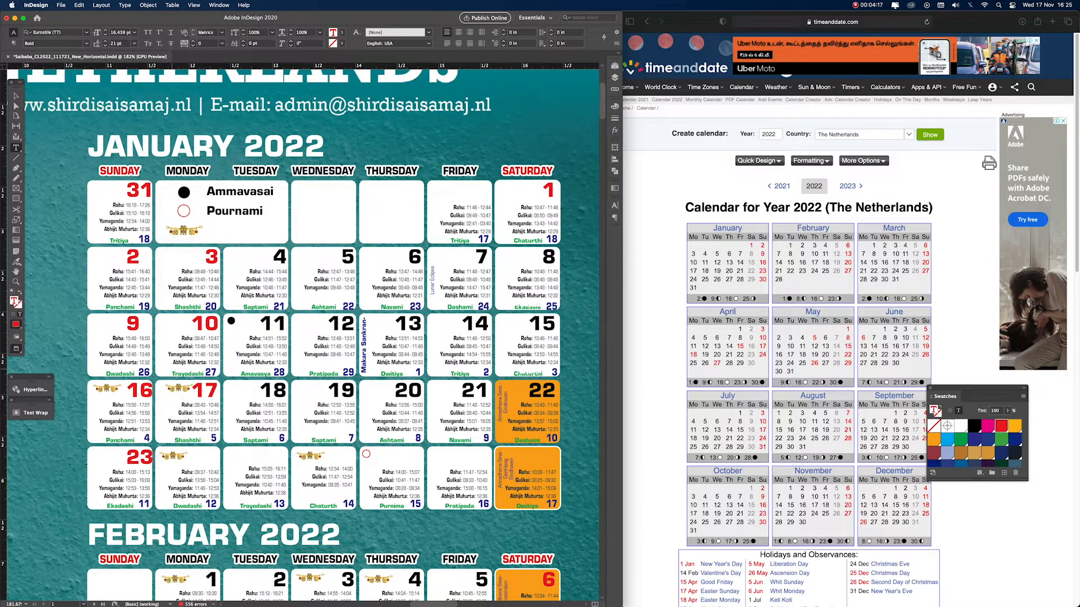
key("Delete")
key("Return")
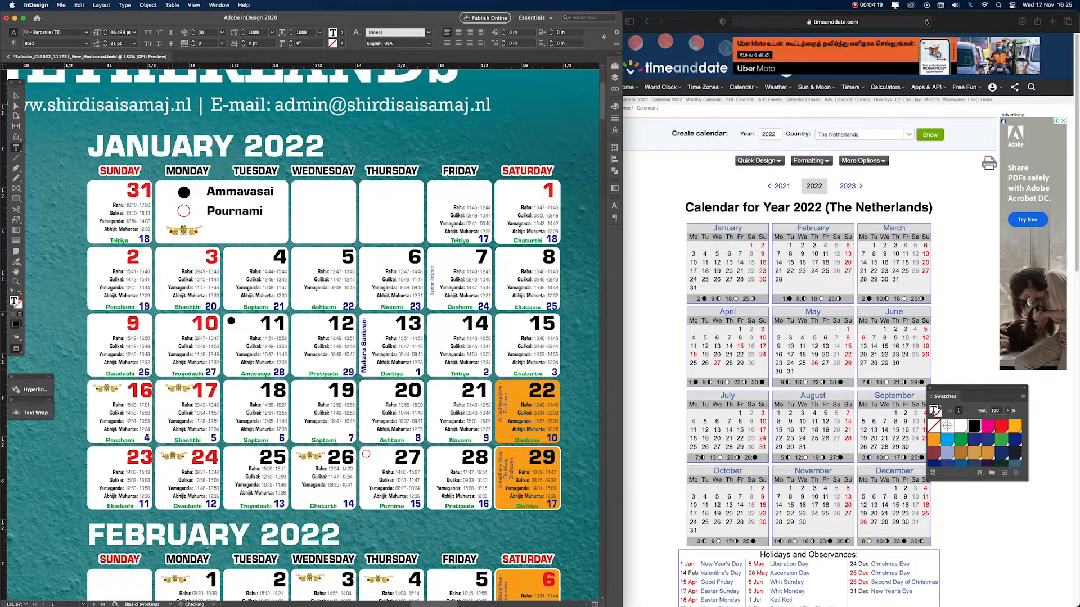
key("Escape")
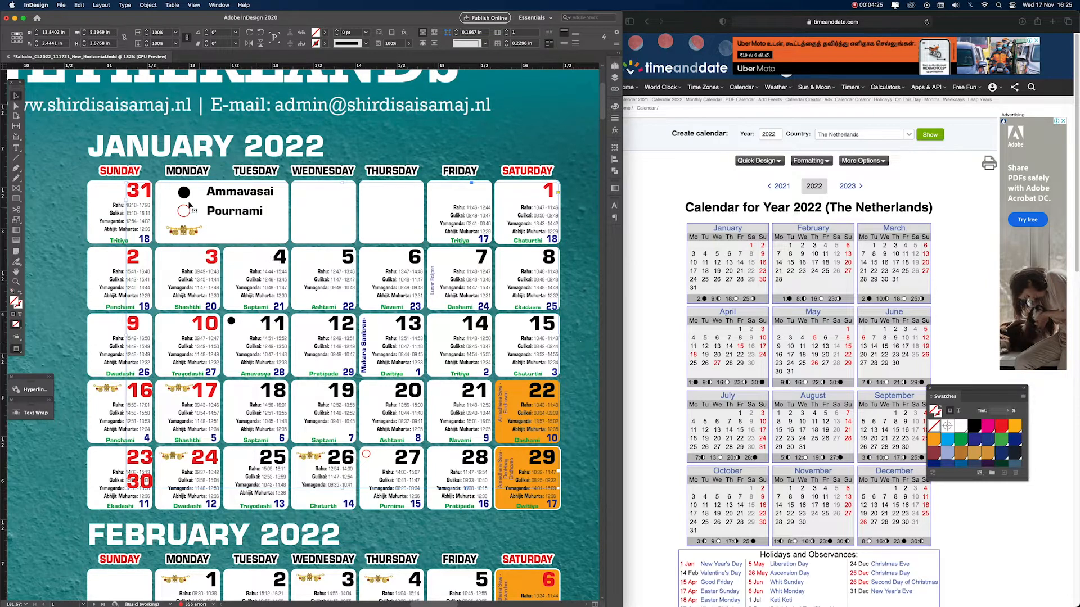
- Change the date in January's first Sunday cell to 30 and remove the surplus 30 after 29
double_click(155, 482)
left_click_drag(141, 199, 164, 154)
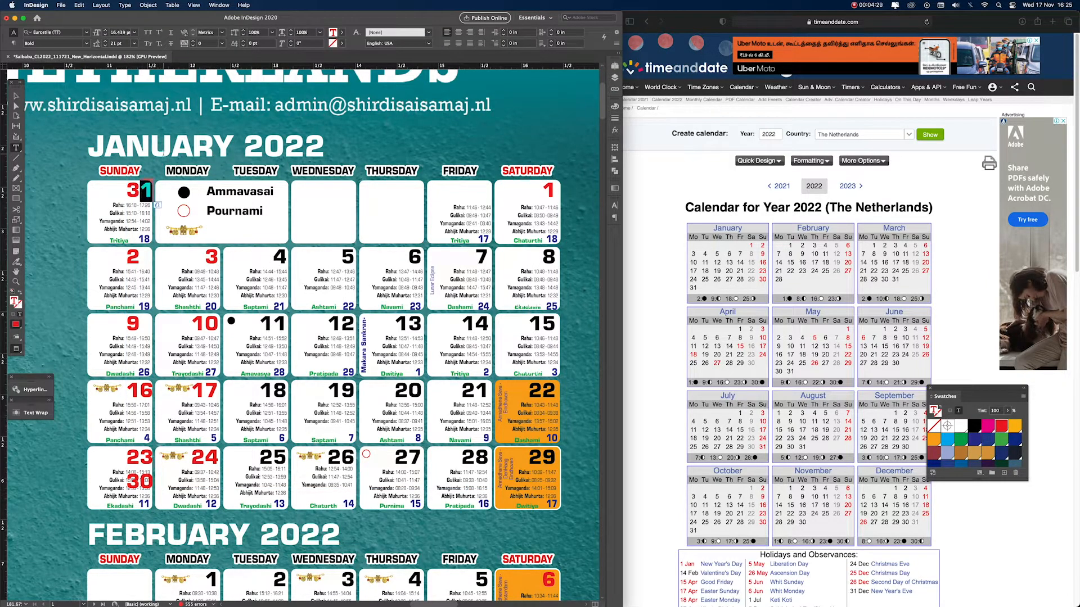
type("0")
key("BackSpace")
key("BackSpace")
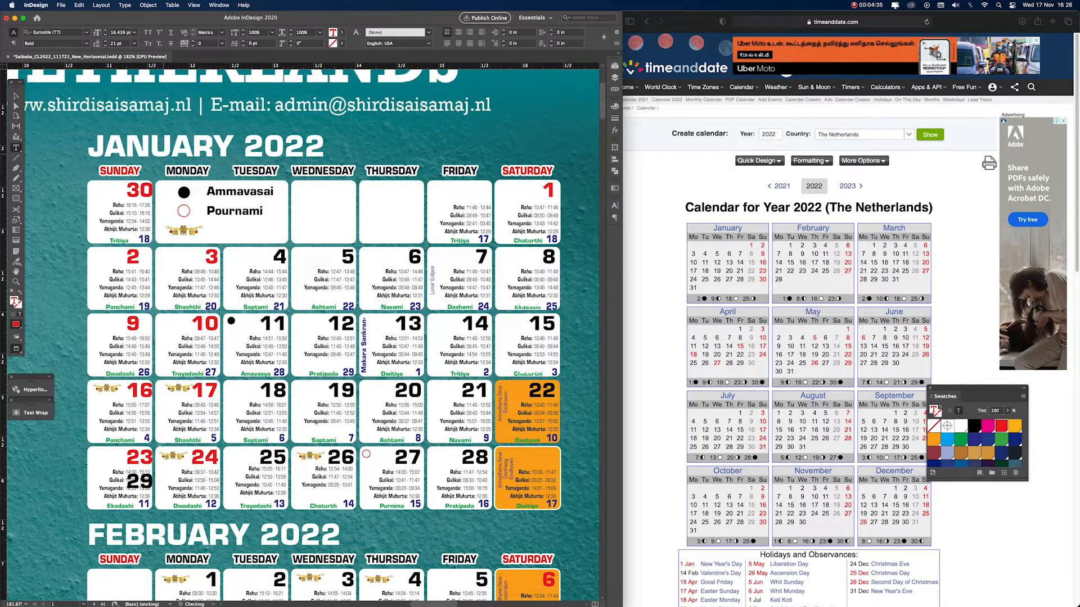
key("Return")
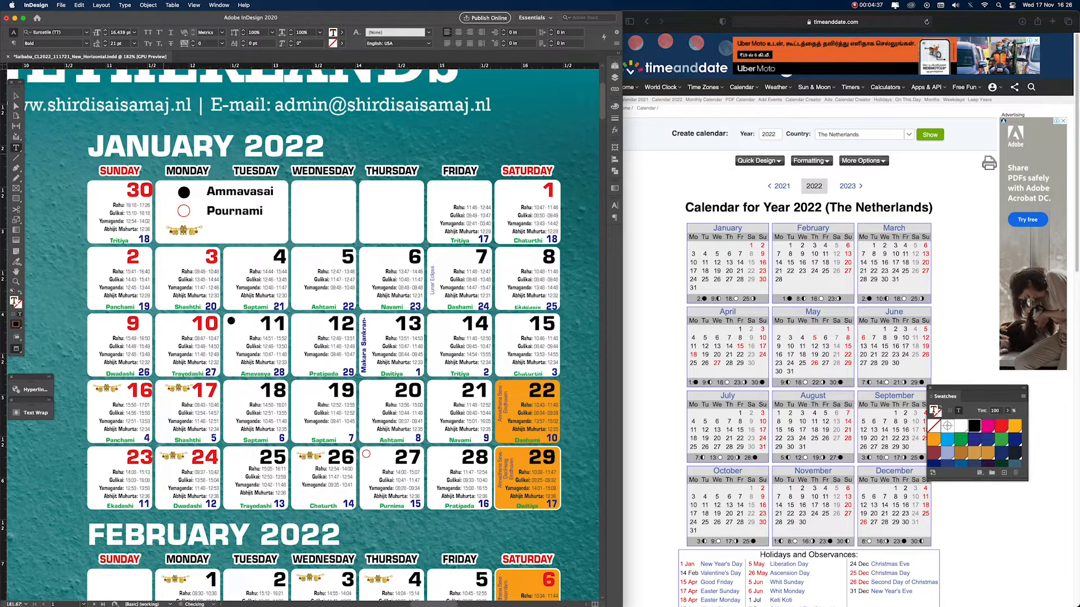
left_click(146, 188)
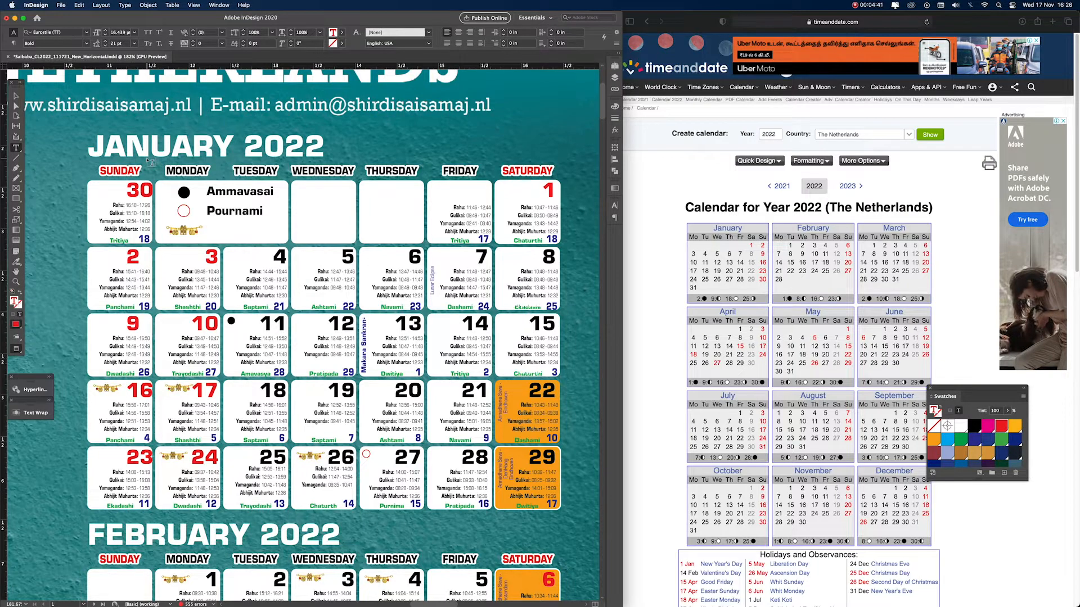
key("Escape")
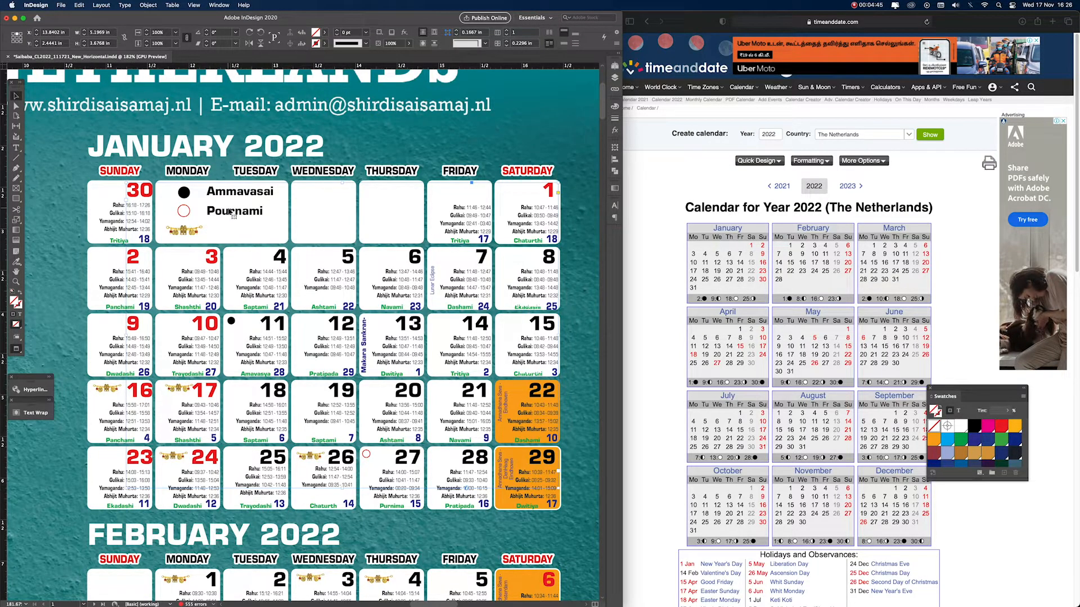
- Ungroup January's Ammavasai, Pournami and Muhurtham legend and bring its text frame to the front
key("super+shift+a")
left_click(231, 213)
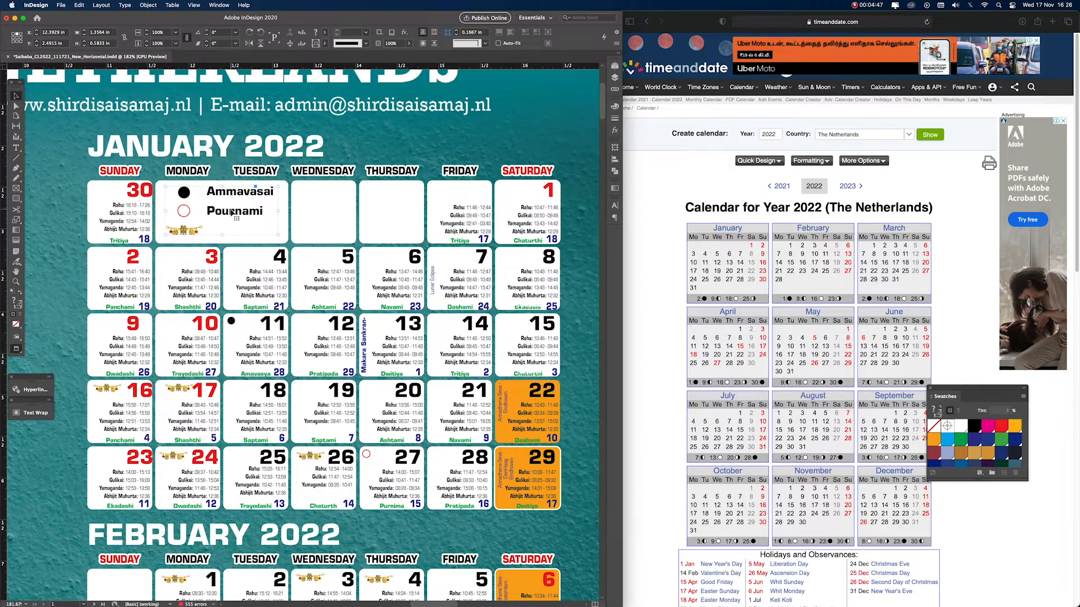
key("super+shift+g")
left_click(239, 259)
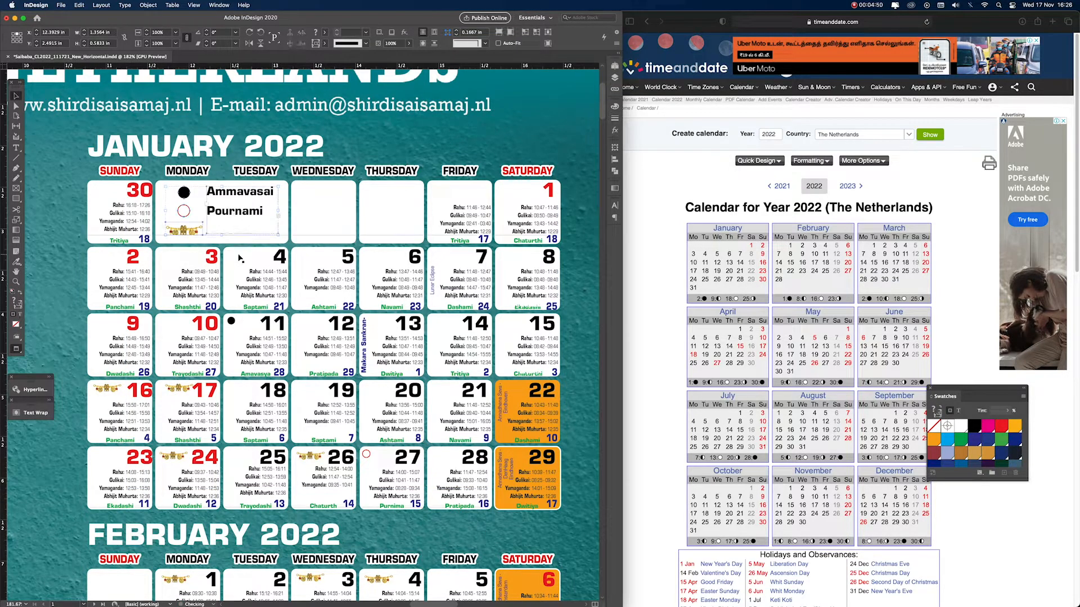
left_click(240, 215)
key("super+shift+bracketright")
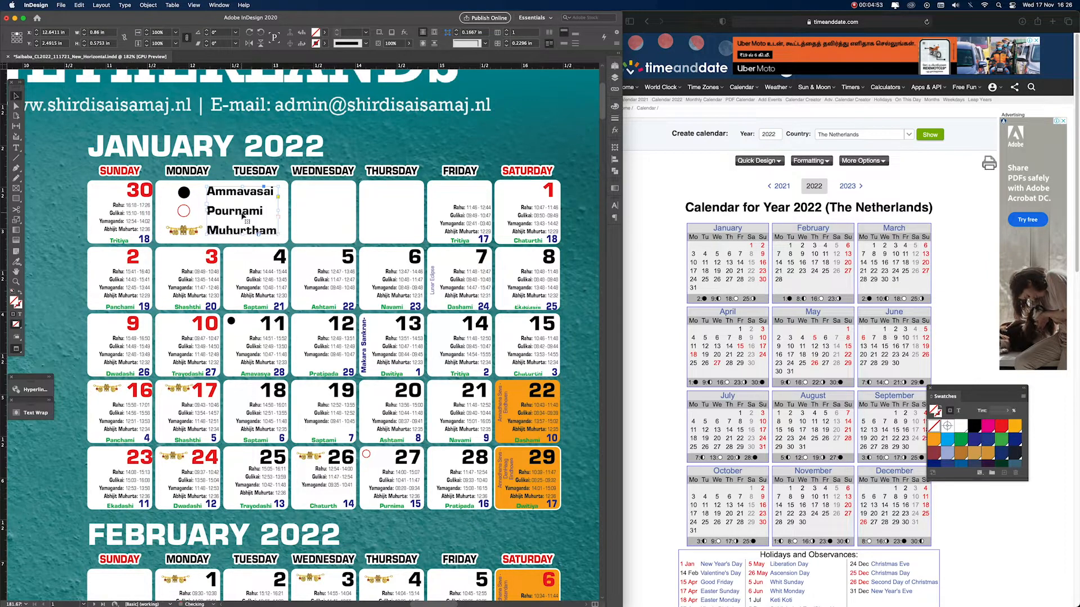
left_click_drag(263, 213, 270, 214)
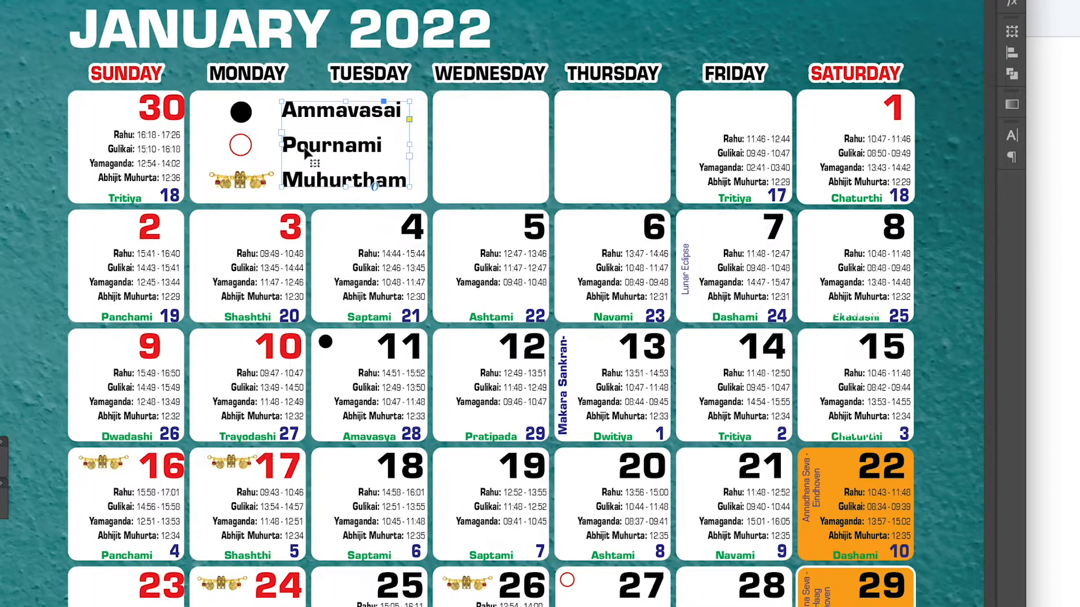
- Move the blank Wednesday box in January's first week over to the Monday position
left_click(466, 160)
left_click_drag(487, 158, 262, 162)
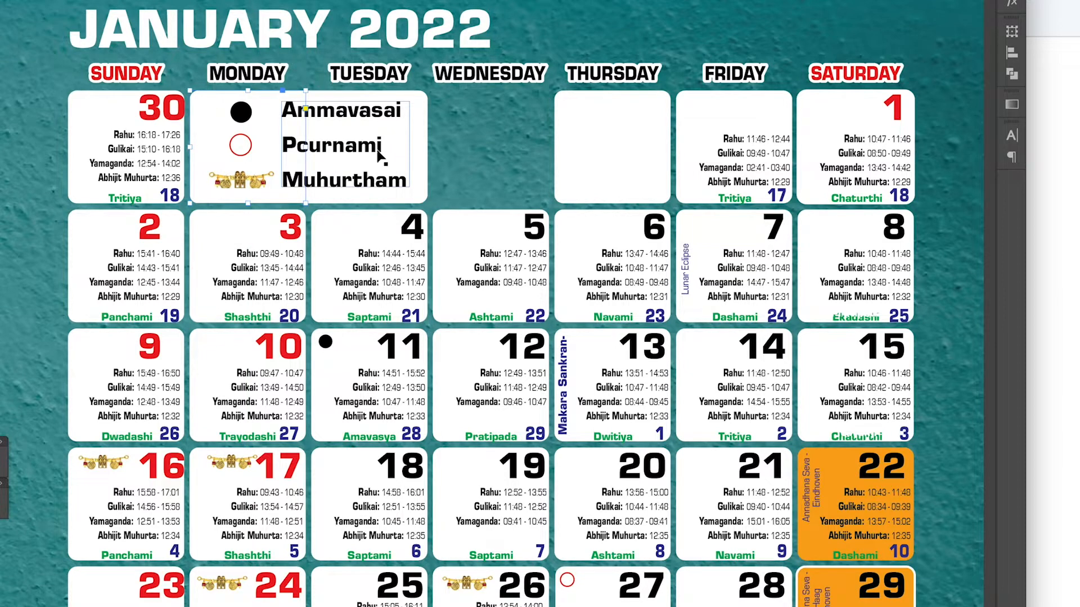
key("ctrl+shift+a")
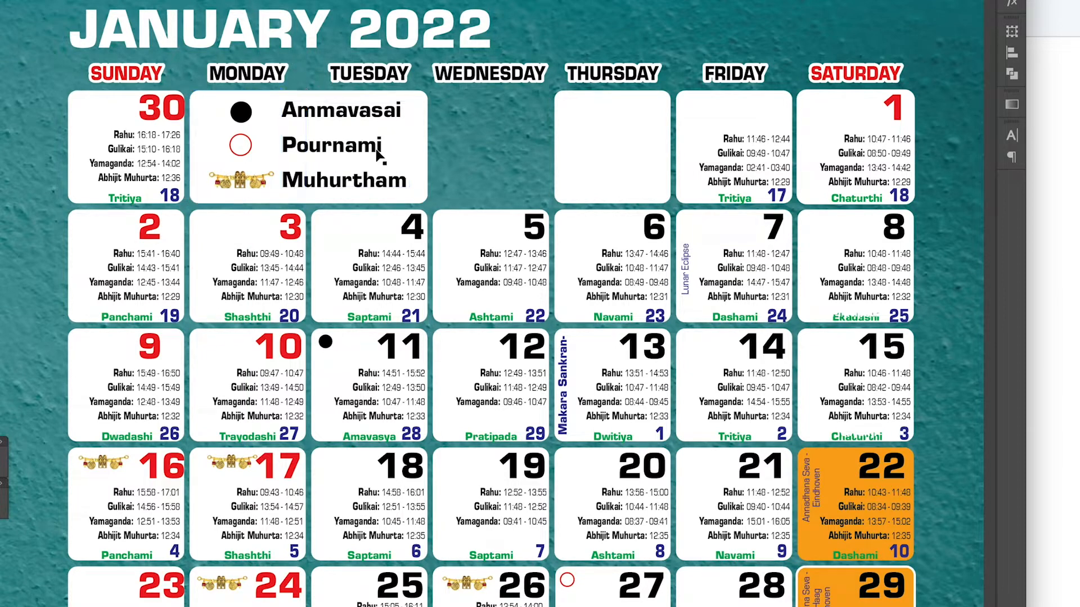
- Move the legend's symbols, text and white background together into the Tuesday and Wednesday space of January's first week
left_click(234, 113)
left_click(247, 150, "shift")
left_click(253, 180, "shift")
left_click(327, 182, "shift")
left_click(419, 140, "shift")
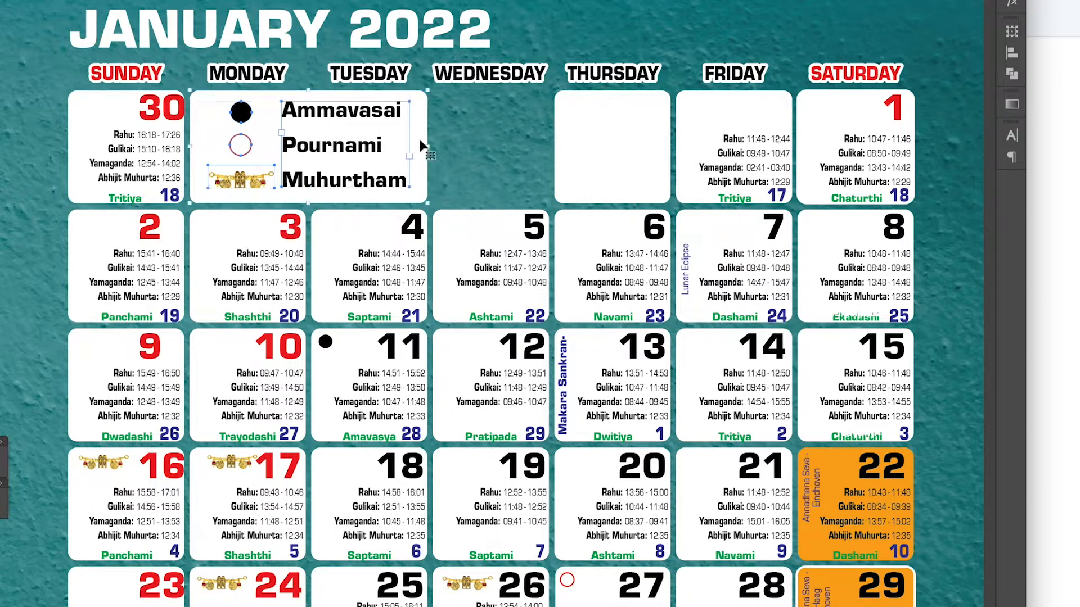
left_click_drag(421, 168, 540, 176)
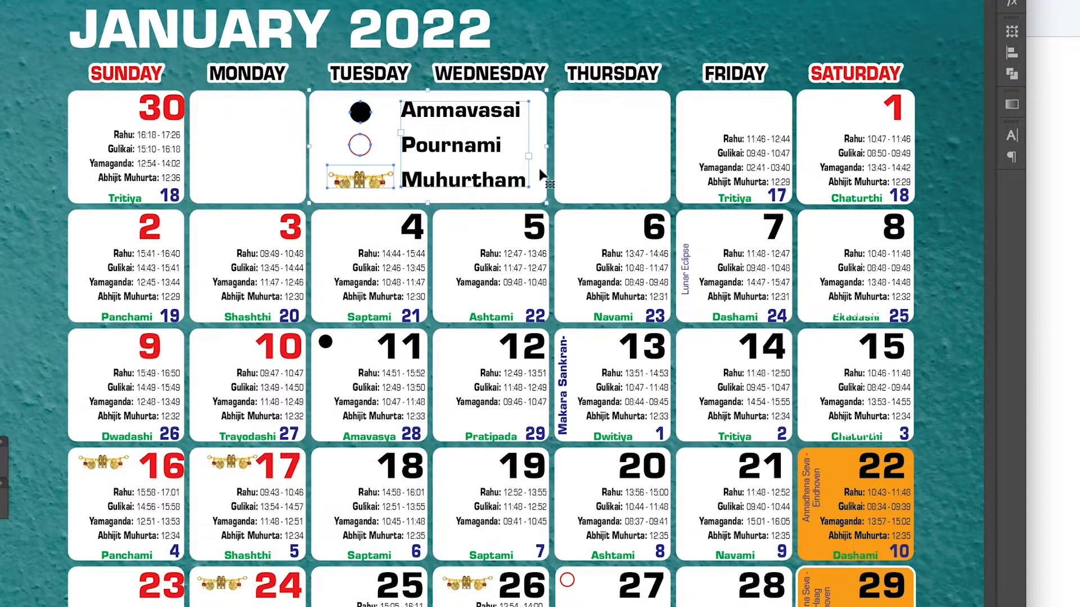
key("Right")
key("Right")
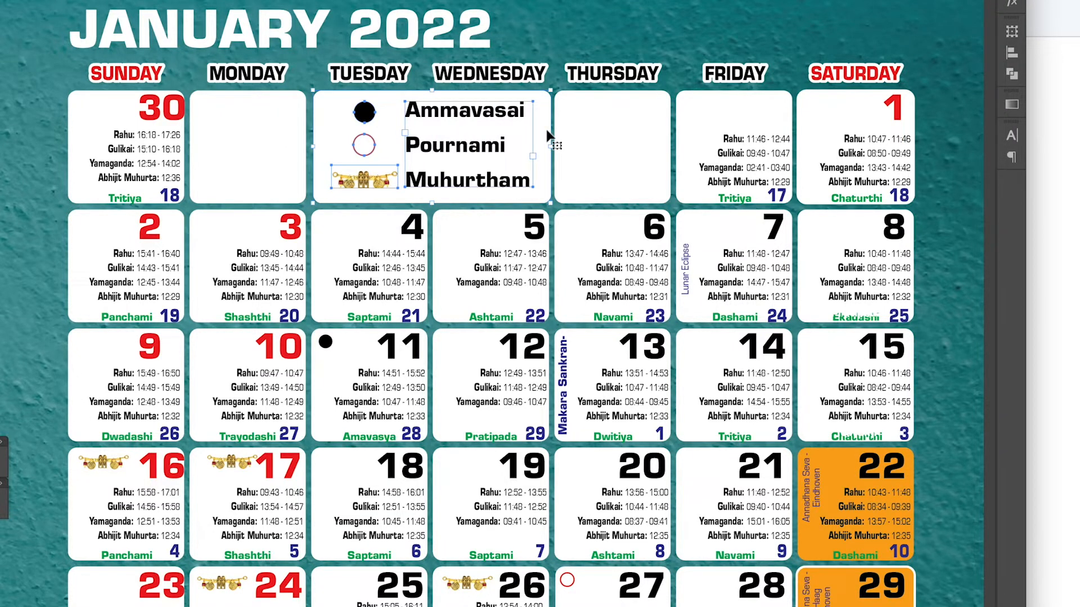
key("Left")
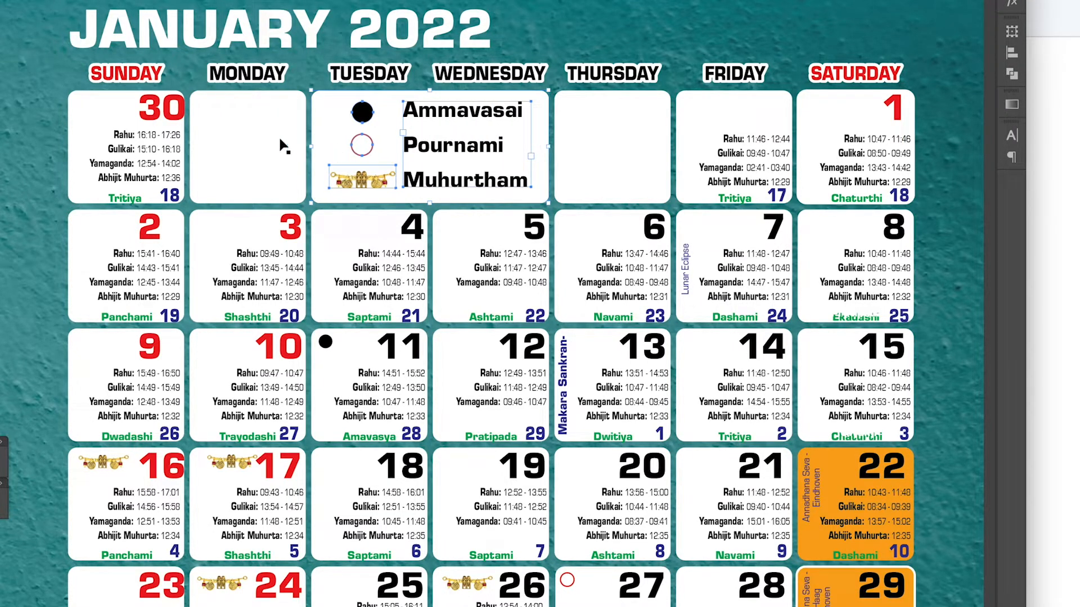
- Copy the first Sunday's 30 into the blank Monday cell beside it and change the copy to 31
left_click(162, 127)
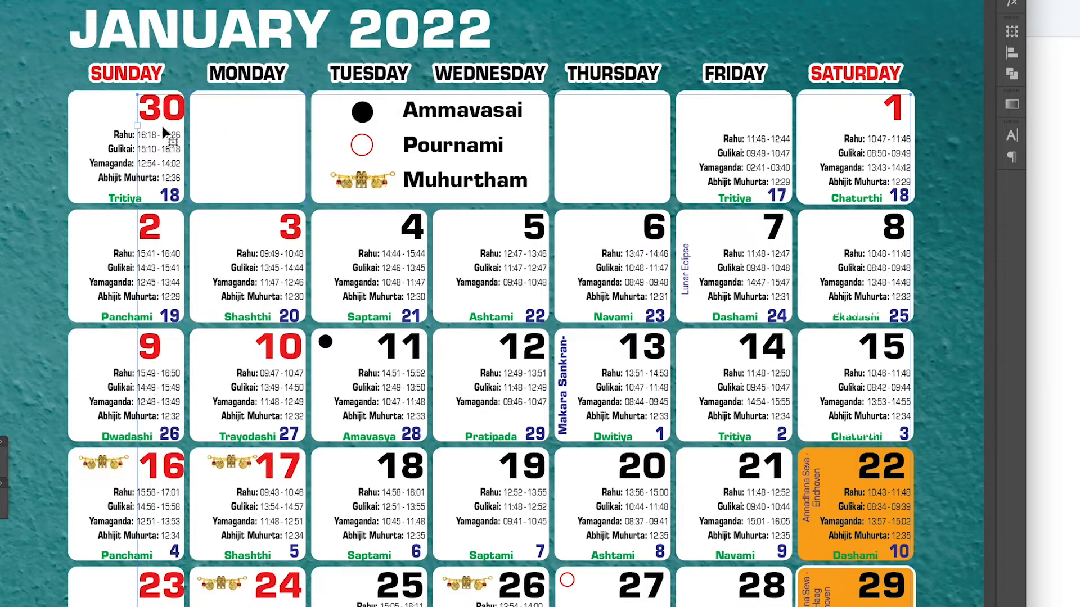
left_click_drag(836, 39, 682, 140)
left_click(974, 85)
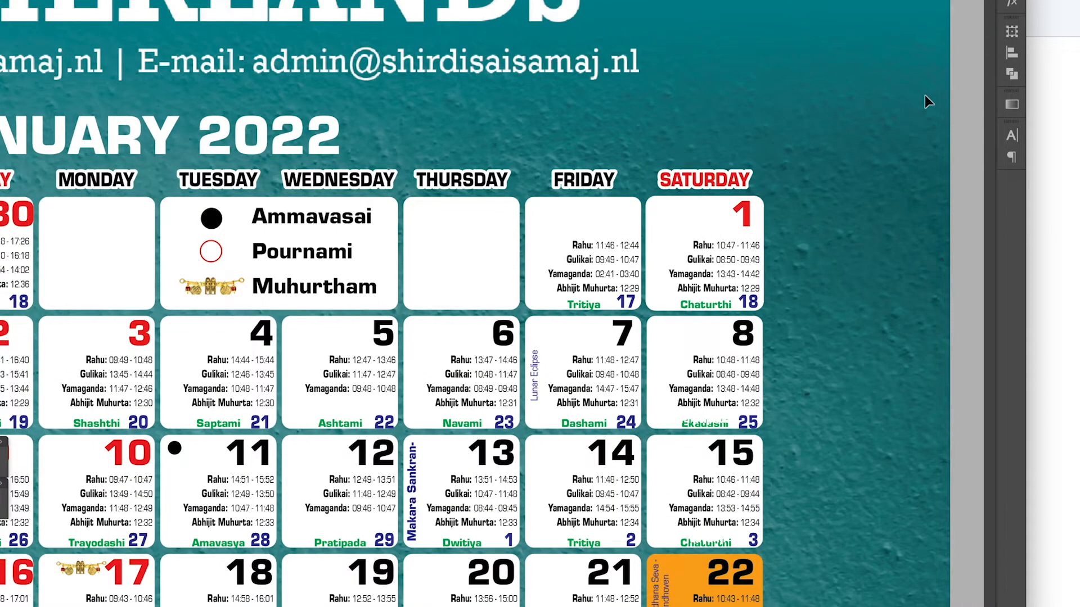
left_click_drag(285, 324, 406, 201)
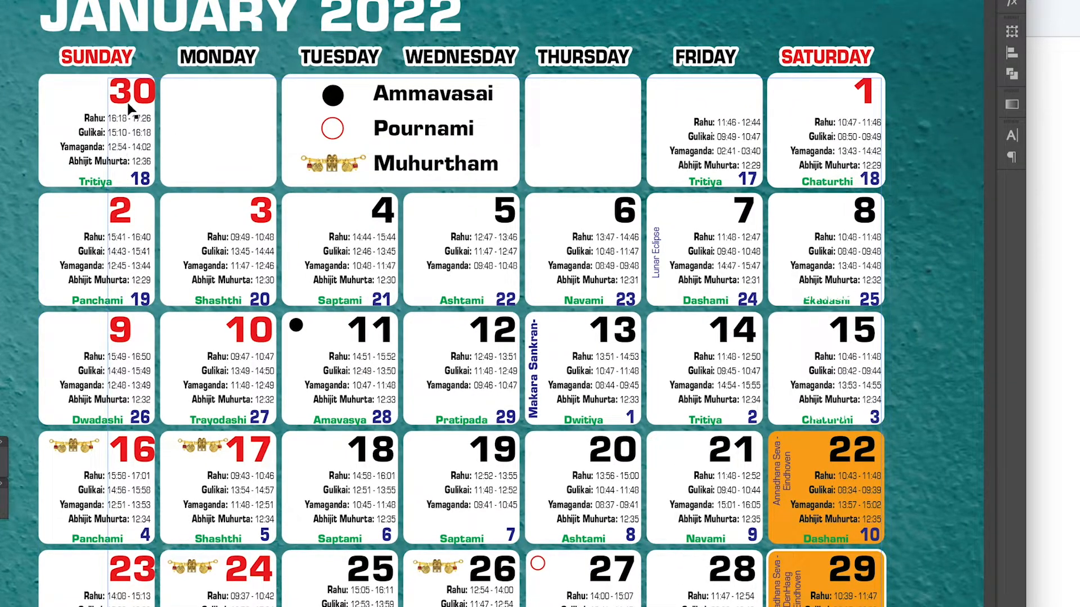
left_click_drag(133, 92, 110, 92)
key("ctrl+c")
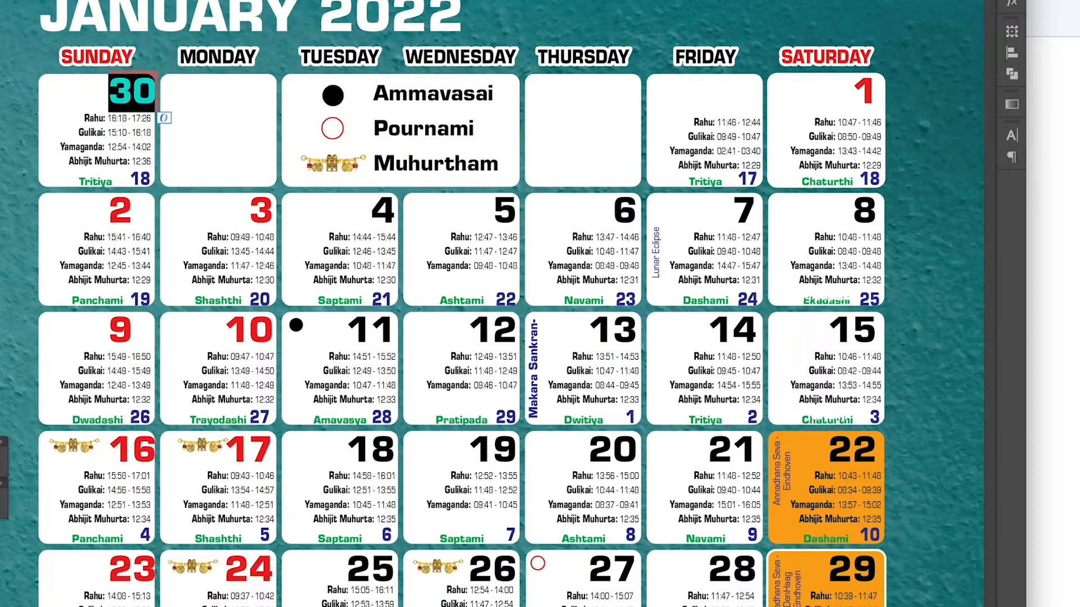
left_click(157, 93)
key("Tab")
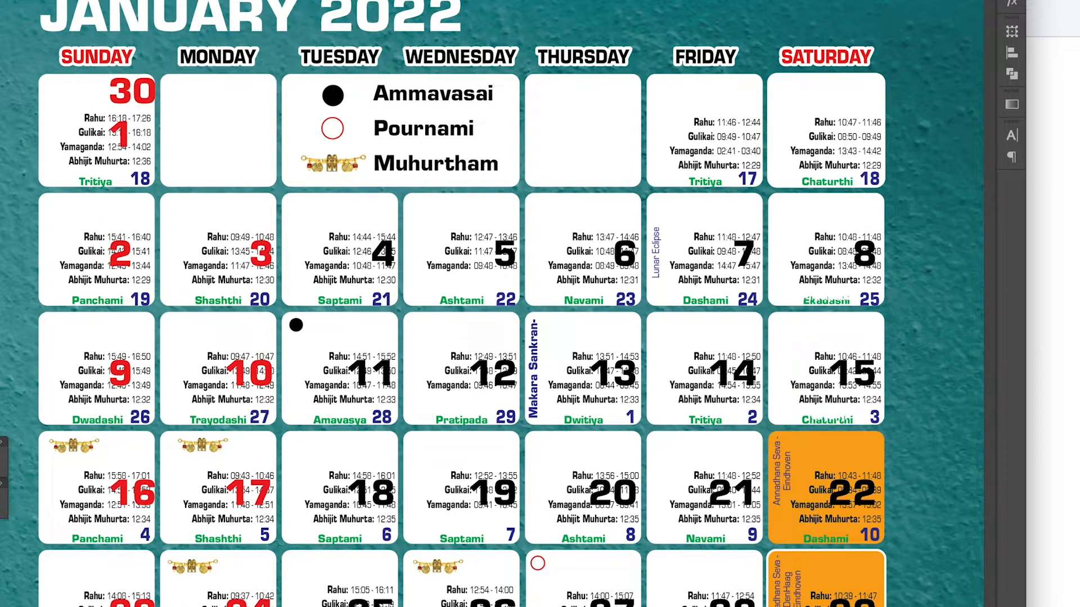
key("Delete")
key("ctrl+v")
key("Left")
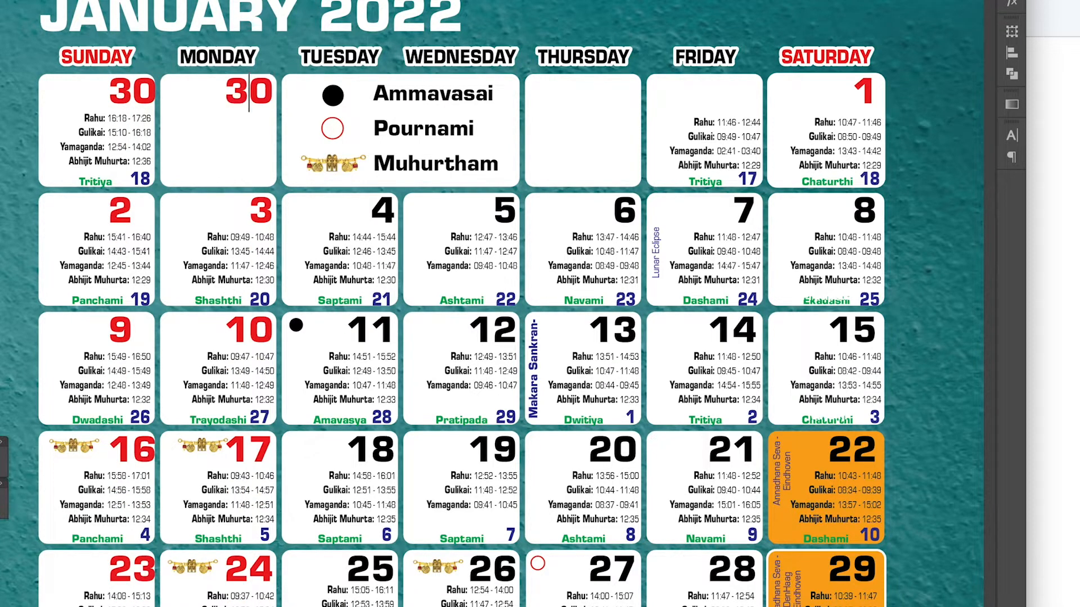
key("shift+Right")
type("1")
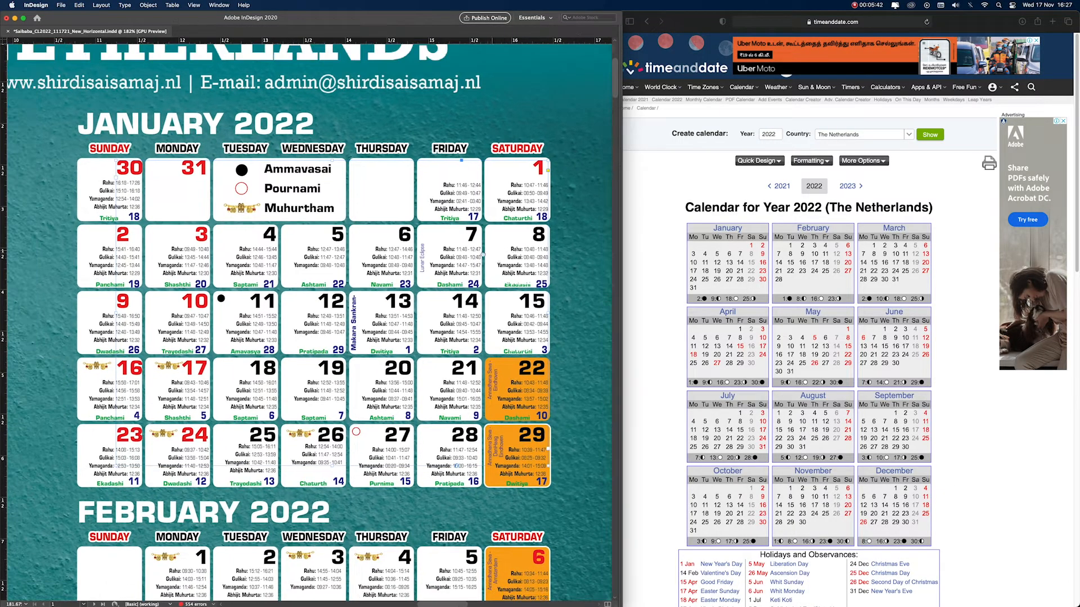
- Save the calendar document and switch to the completed version of the 2022 calendar
left_click_drag(495, 255, 448, 289)
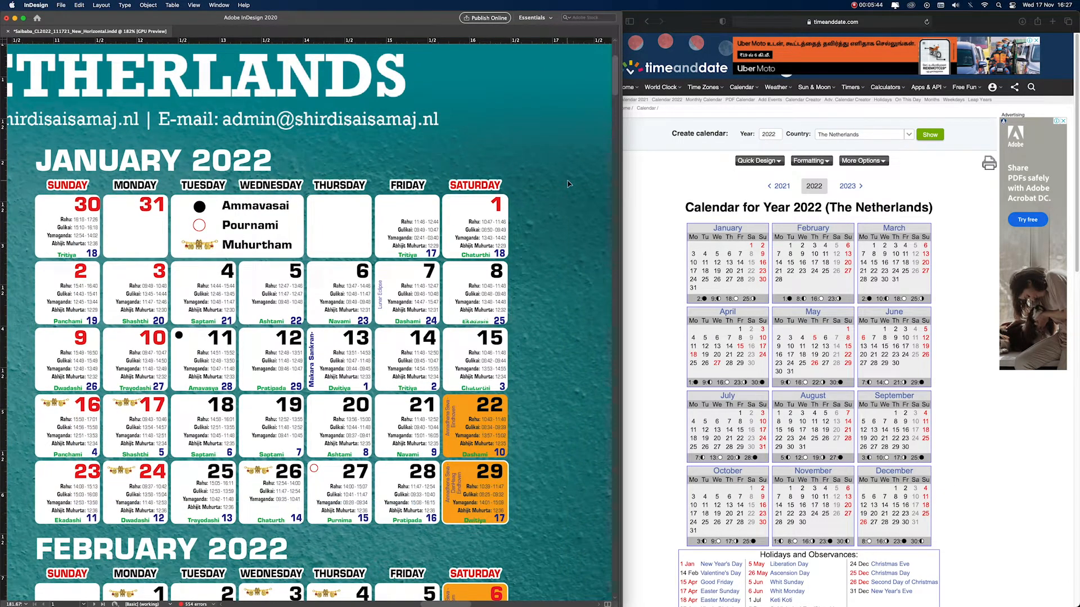
key("super+s")
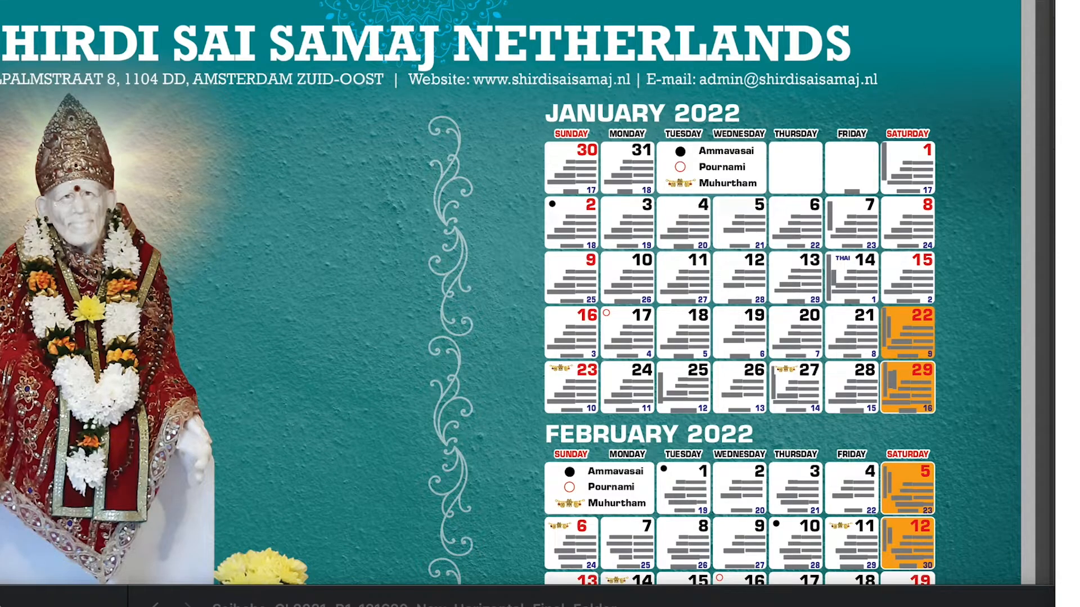
key("super+Tab")
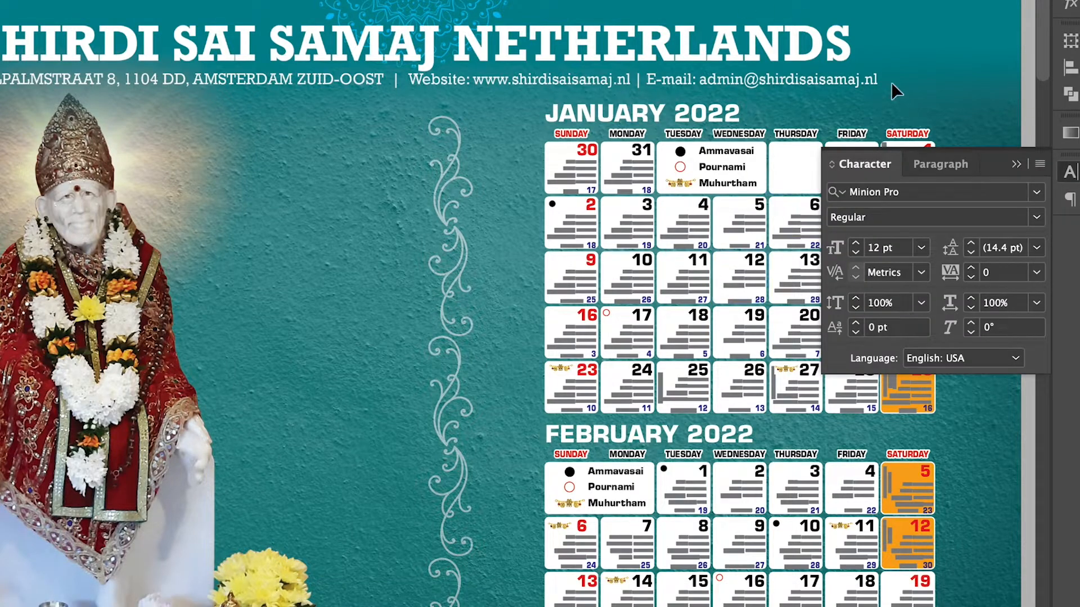
left_click(1013, 165)
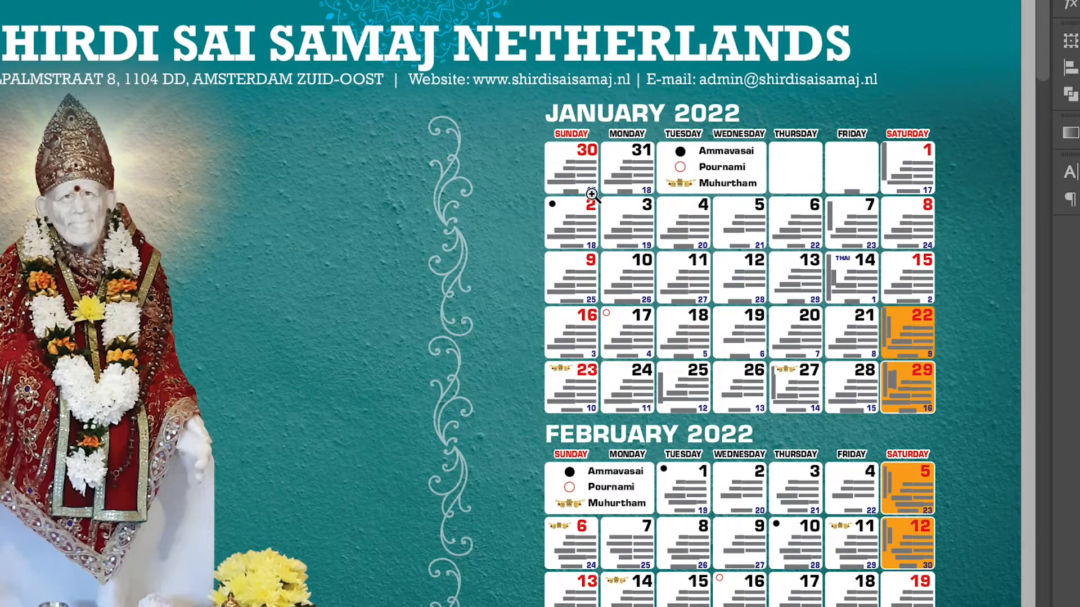
- Examine January's date cells in the finished calendar and compare them with the 2022 monthly Tamil calendars on Prokerala
left_click_drag(532, 130, 711, 271)
left_click_drag(842, 404, 338, 343)
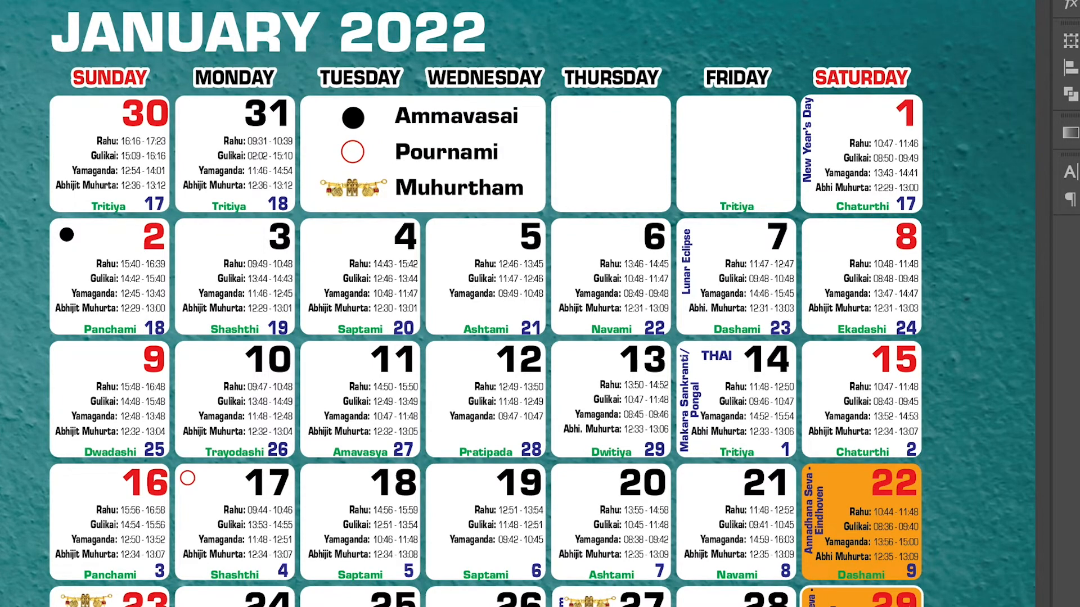
key("super+Tab")
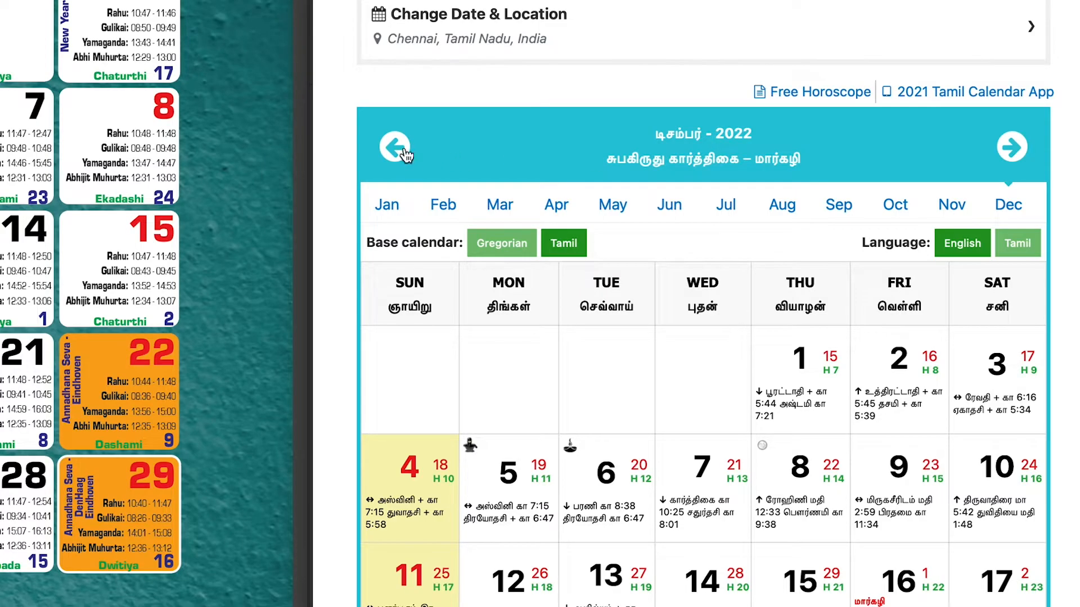
left_click(395, 148)
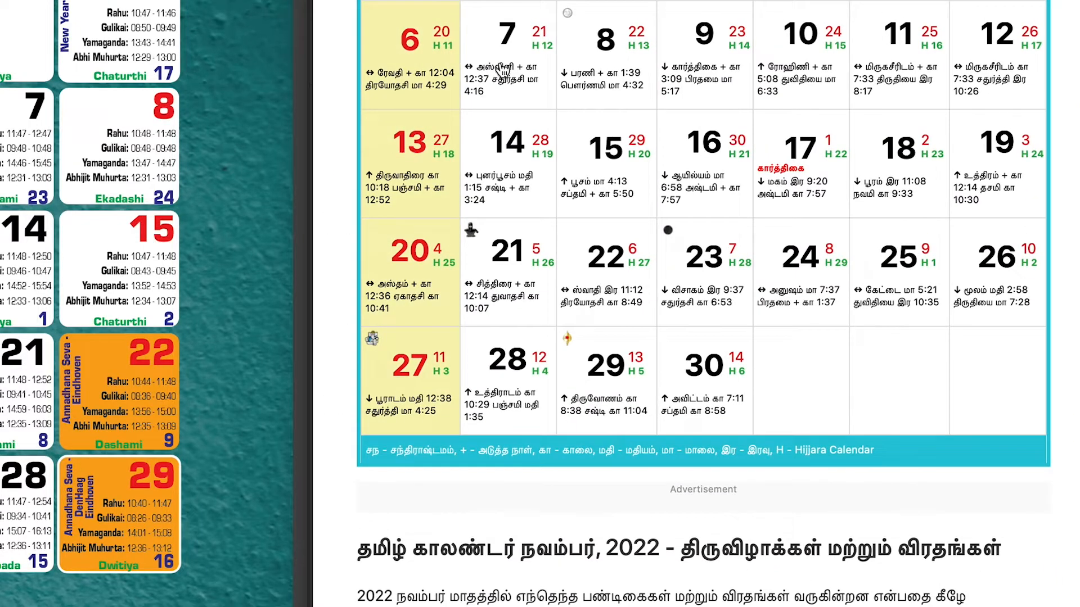
scroll(502, 70, "up", 4)
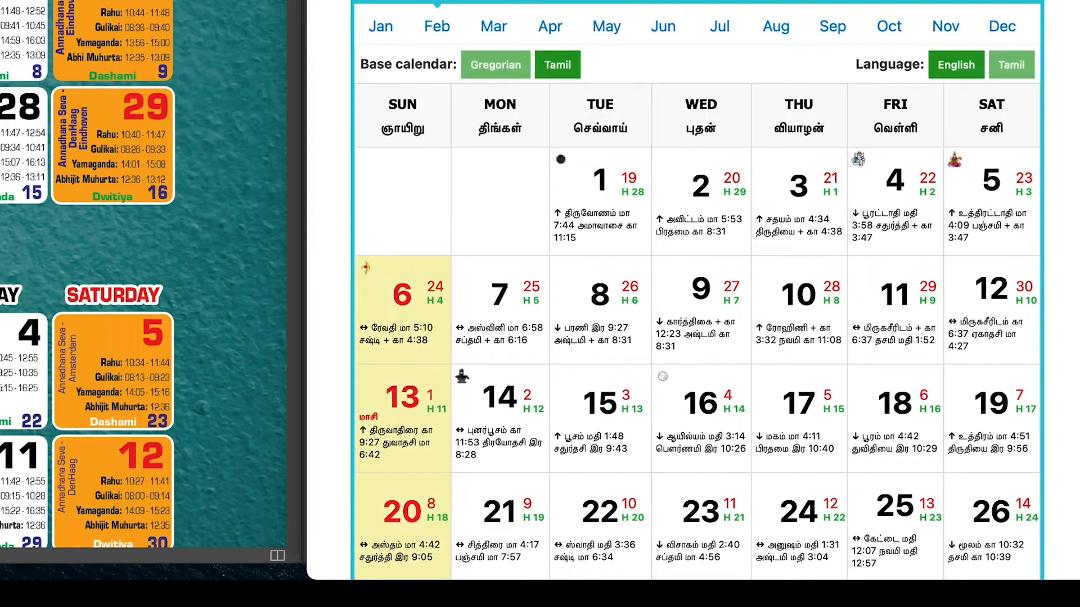
scroll(697, 304, "down", 7)
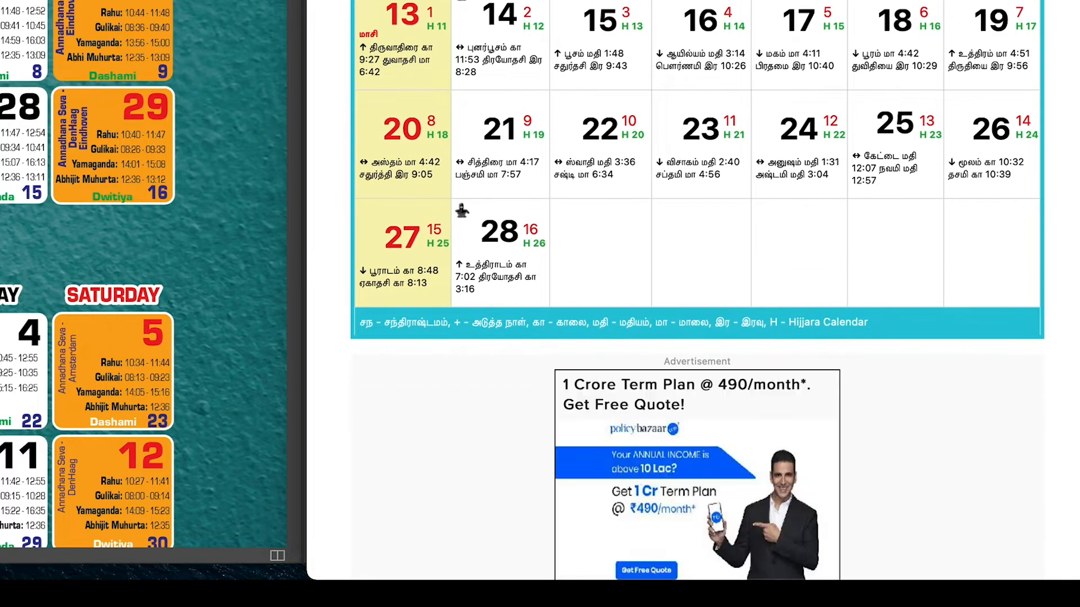
scroll(698, 303, "down", 1)
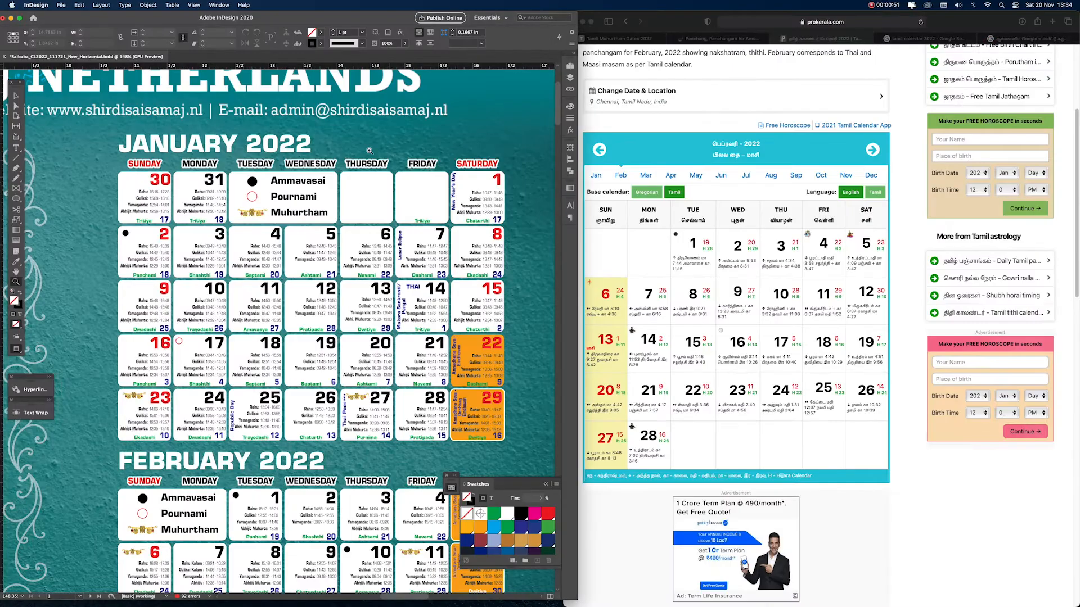
- Check the timings in January's 30 and 31 cells against the Amsterdam month panchang on Drik Panchang
scroll(186, 228, "up", 6)
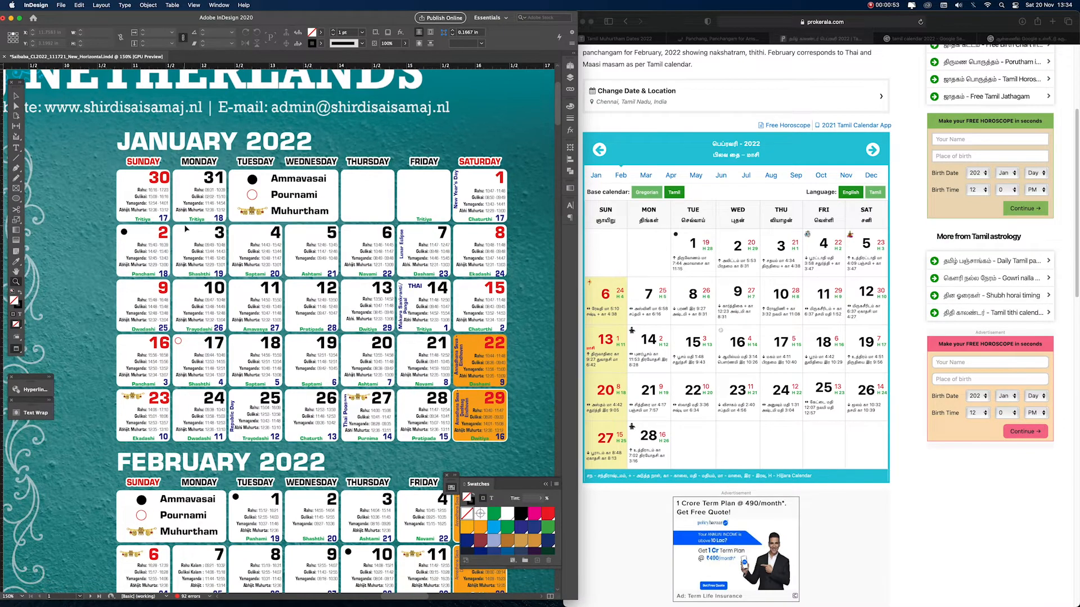
scroll(104, 149, "up", 5)
scroll(105, 149, "left", 4)
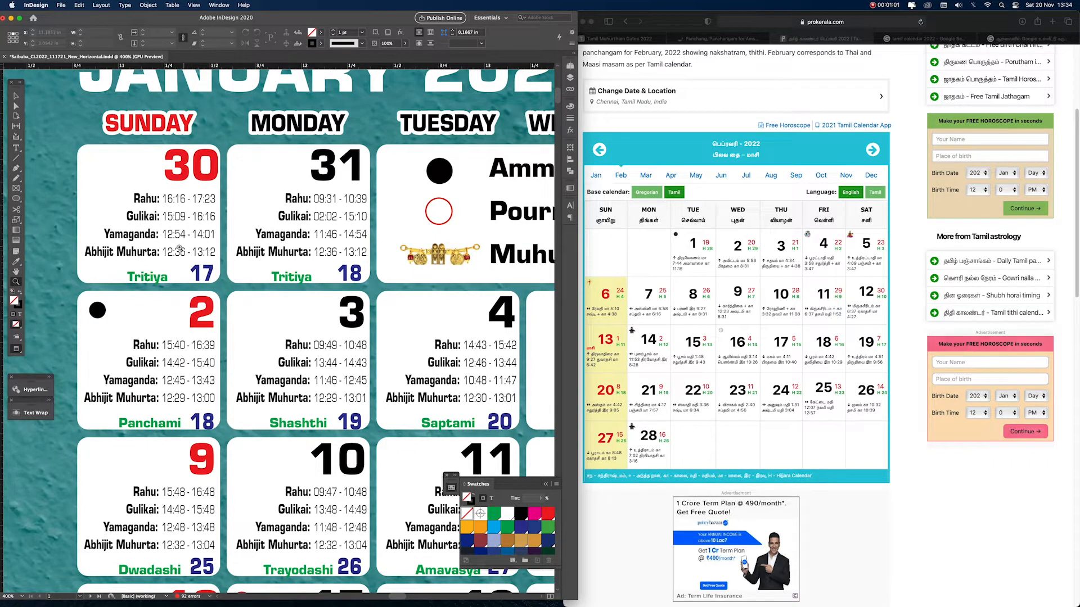
left_click(661, 30)
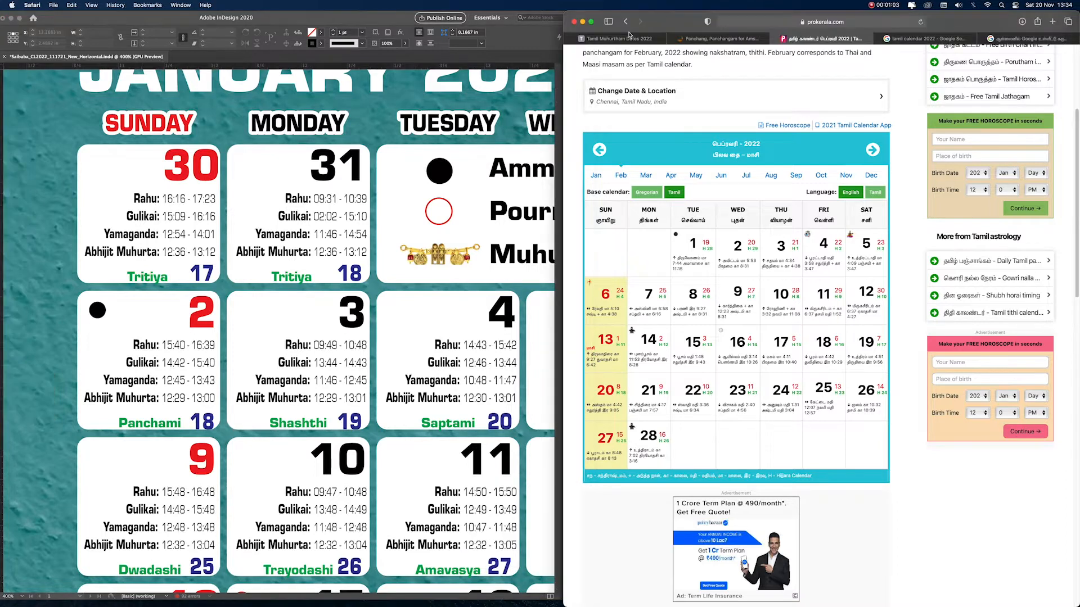
left_click(707, 39)
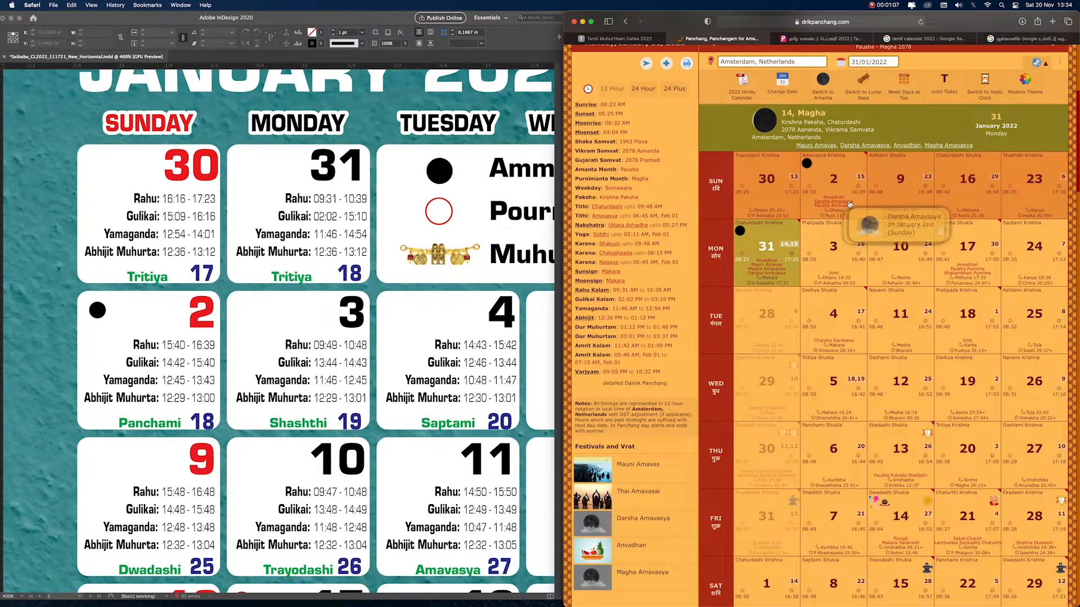
scroll(837, 205, "up", 1)
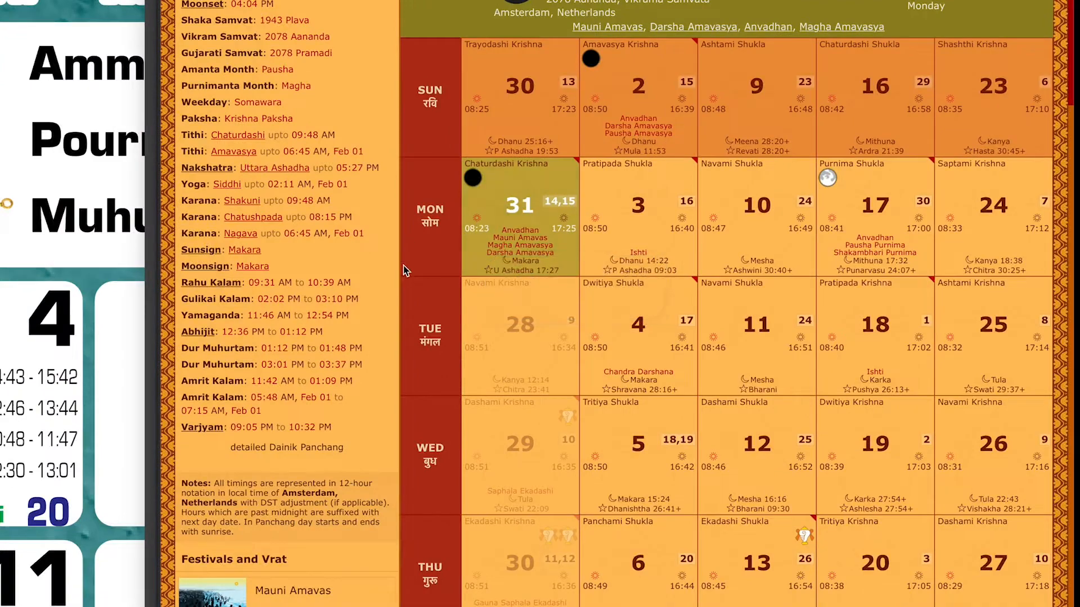
scroll(824, 332, "down", 1)
scroll(623, 353, "down", 10)
scroll(535, 535, "up", 7)
- Open the Amsterdam panchang for Saturday, January 1, 2022, and compare its timings with the calendar's first Saturday cell
left_click(535, 535)
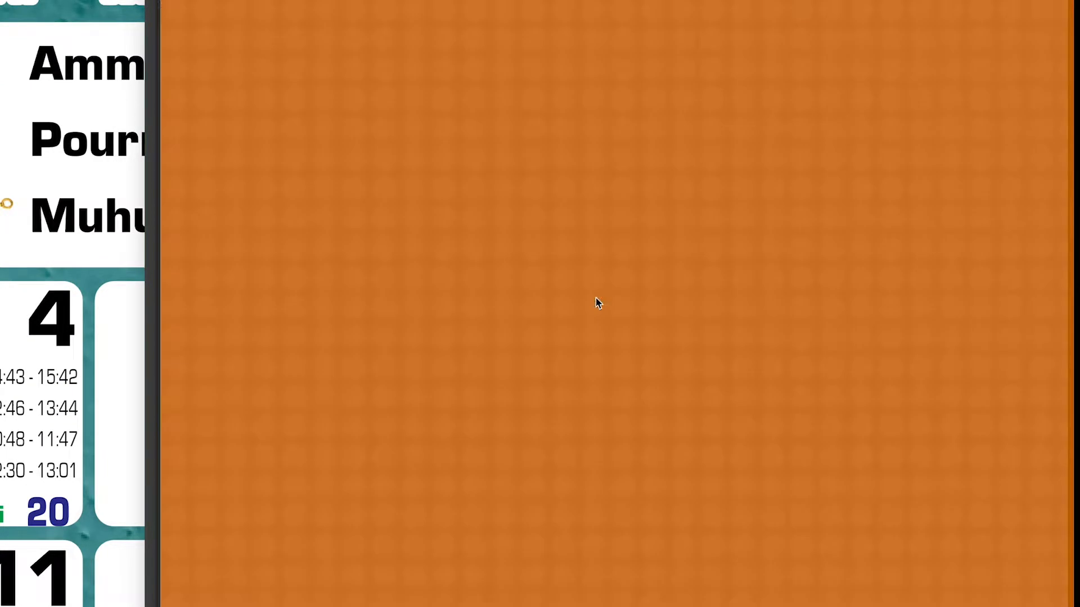
scroll(631, 268, "down", 5)
scroll(632, 272, "down", 3)
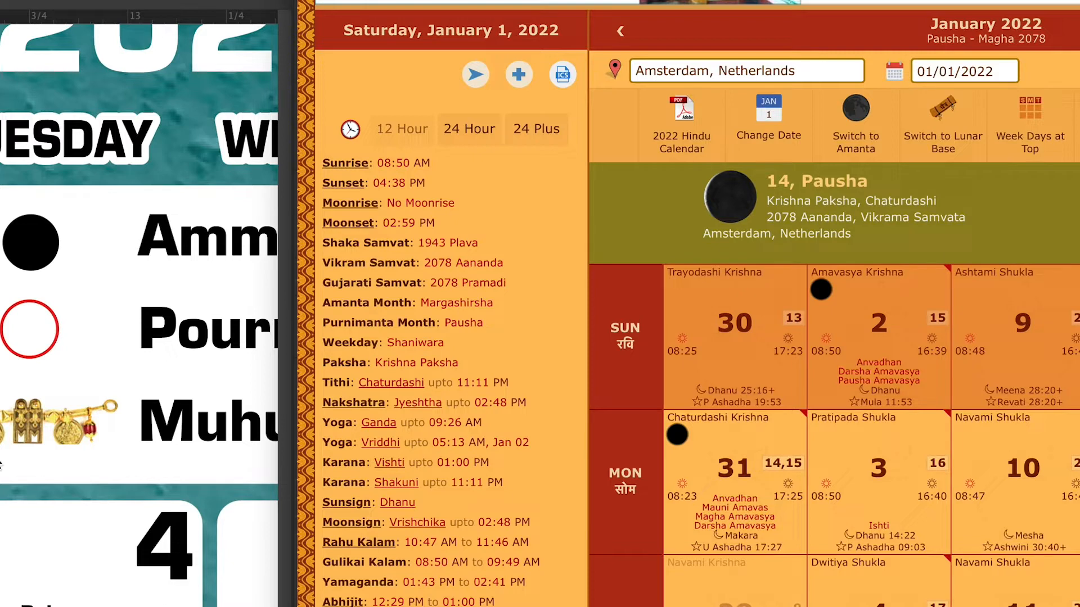
left_click(12, 397)
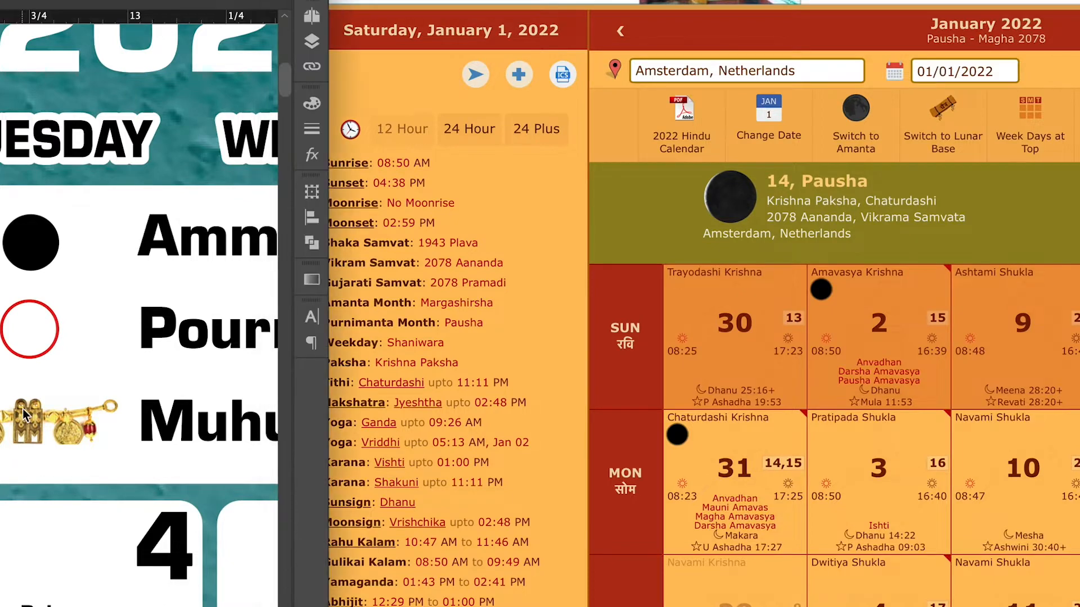
scroll(23, 412, "right", 10)
scroll(140, 310, "right", 10)
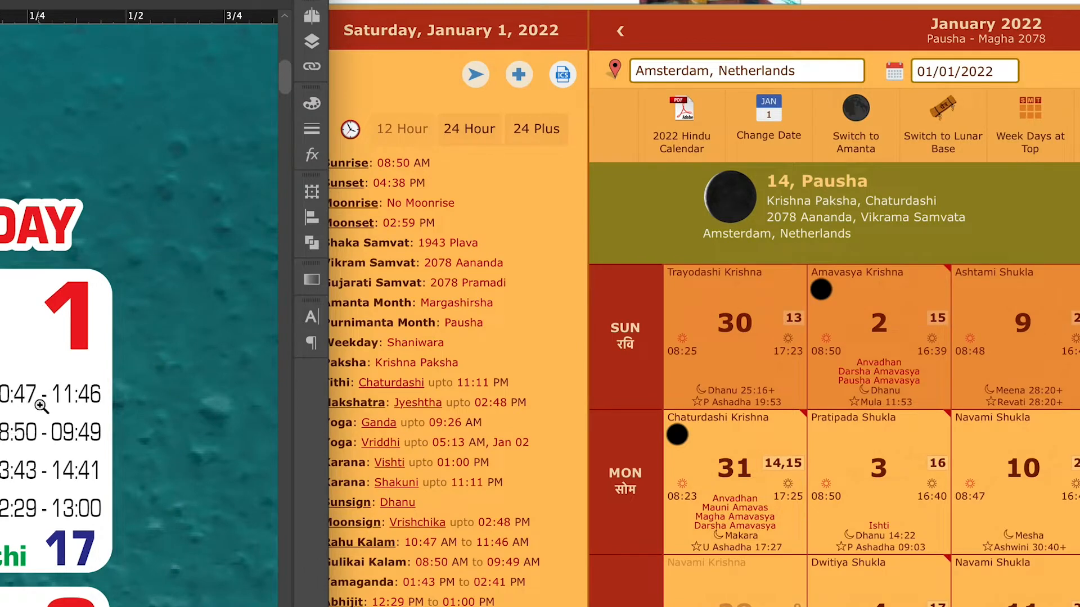
left_click(663, 21)
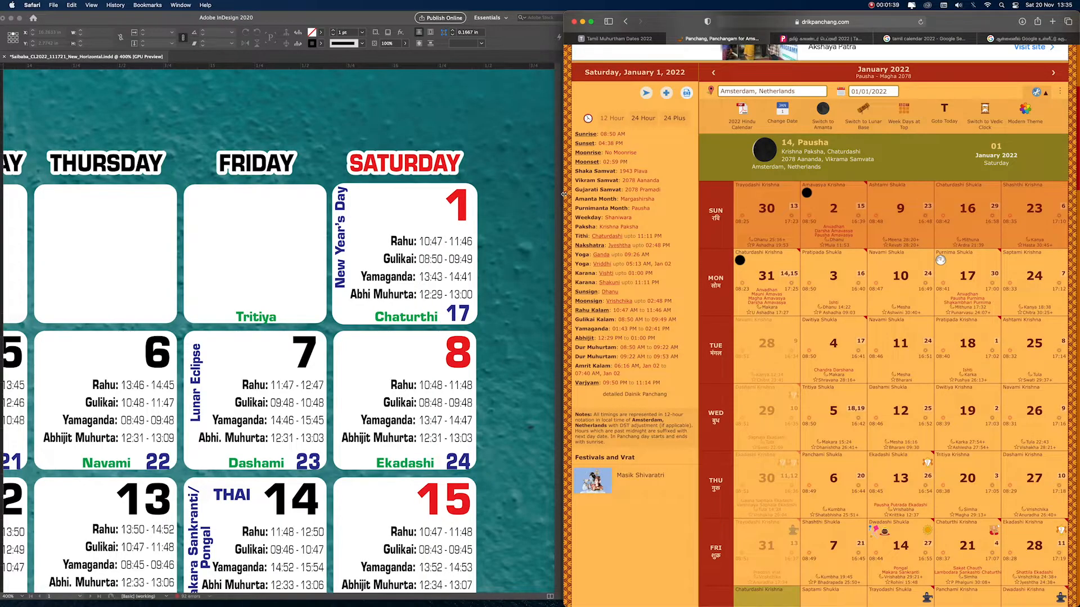
left_click_drag(564, 194, 581, 194)
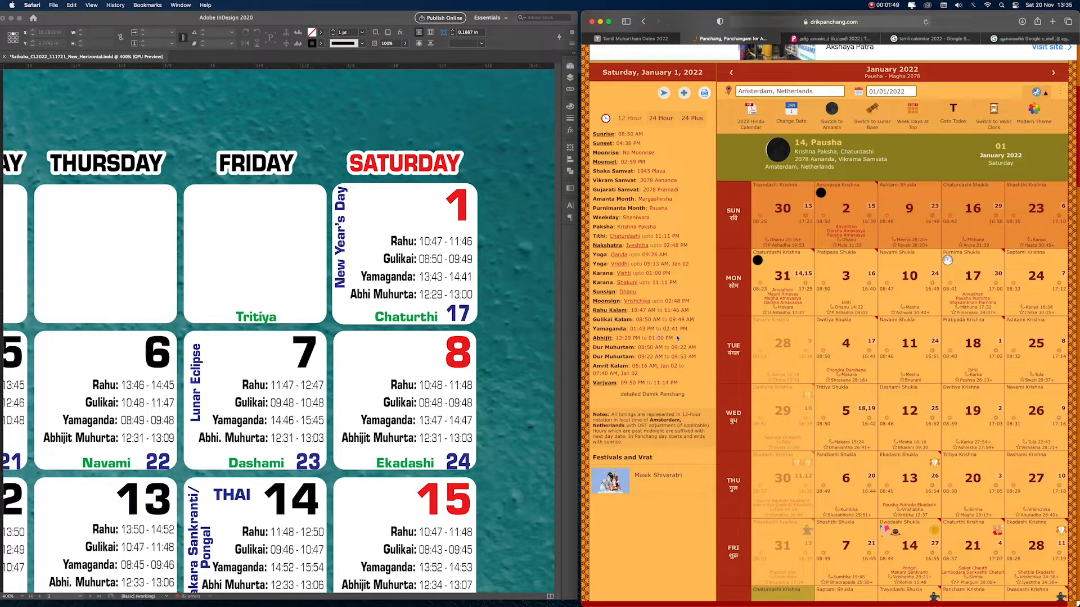
- Examine January's date cells and legend in the InDesign calendar alongside the January 2022 month panchang
key("space")
key("space")
left_click(387, 368)
scroll(743, 255, "up", 15)
scroll(743, 254, "up", 8)
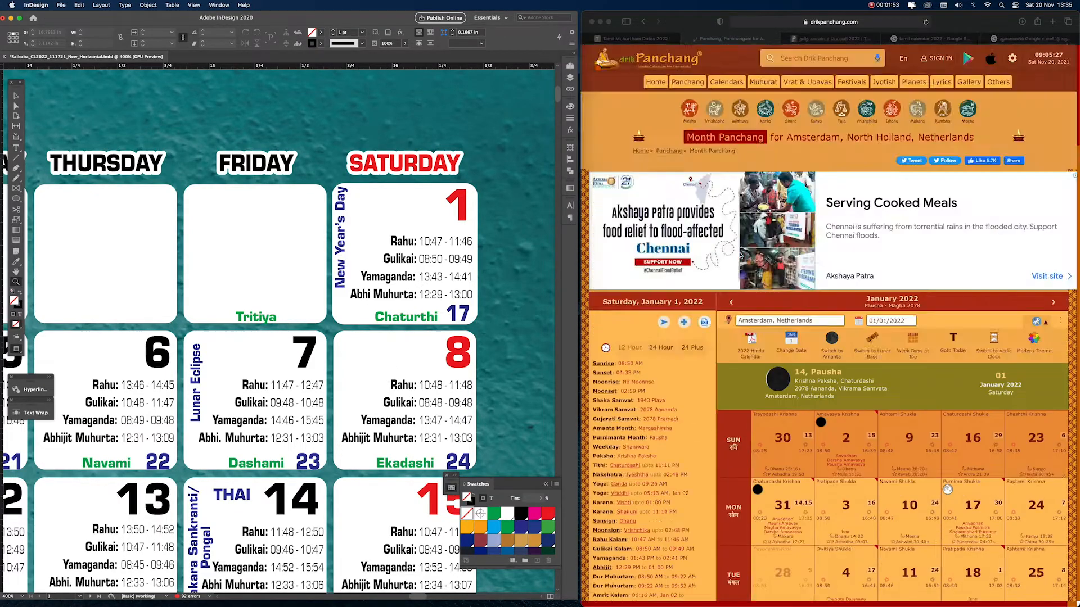
scroll(742, 255, "down", 7)
scroll(741, 255, "up", 3)
scroll(740, 256, "down", 2)
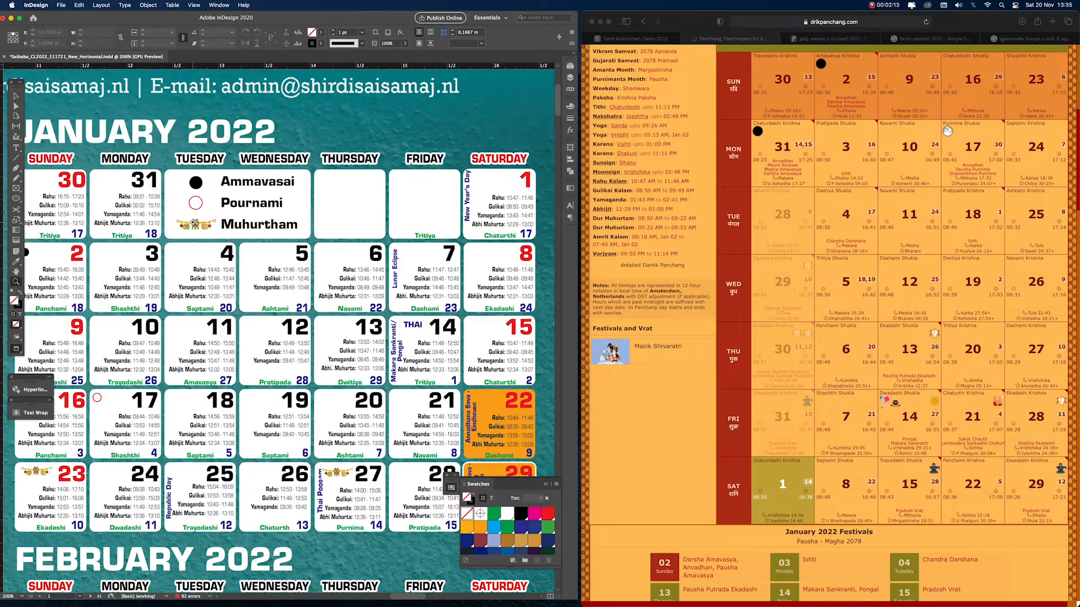
scroll(253, 233, "up", 5)
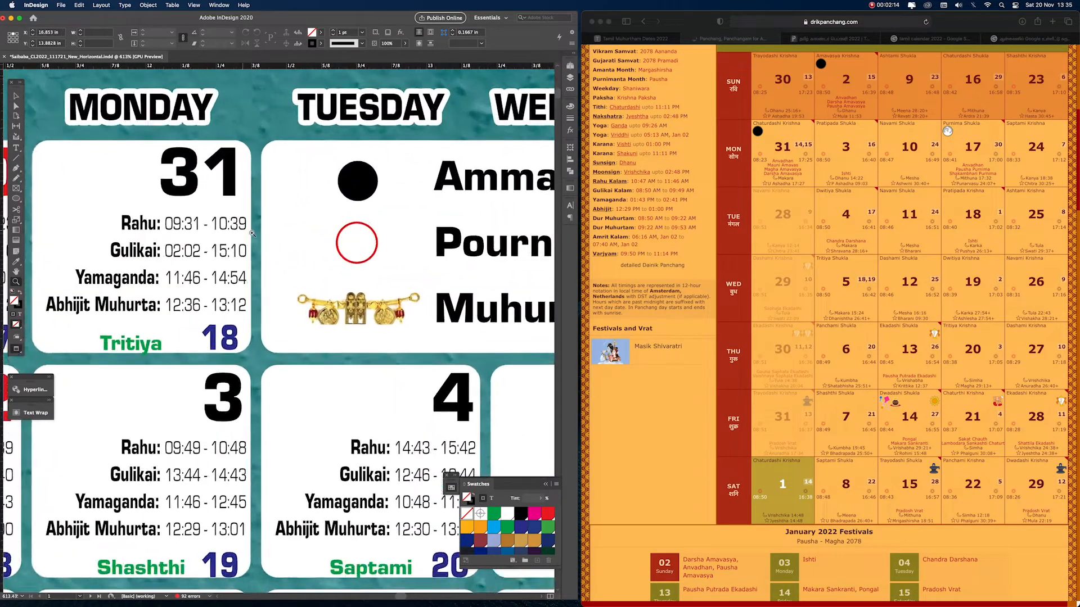
scroll(252, 233, "down", 4)
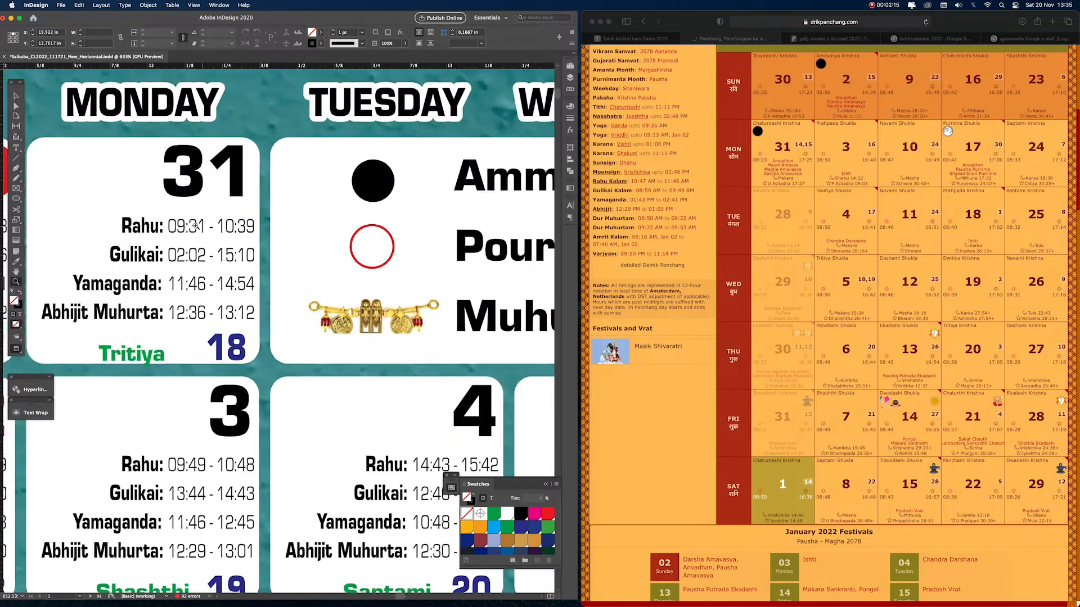
scroll(226, 266, "up", 2)
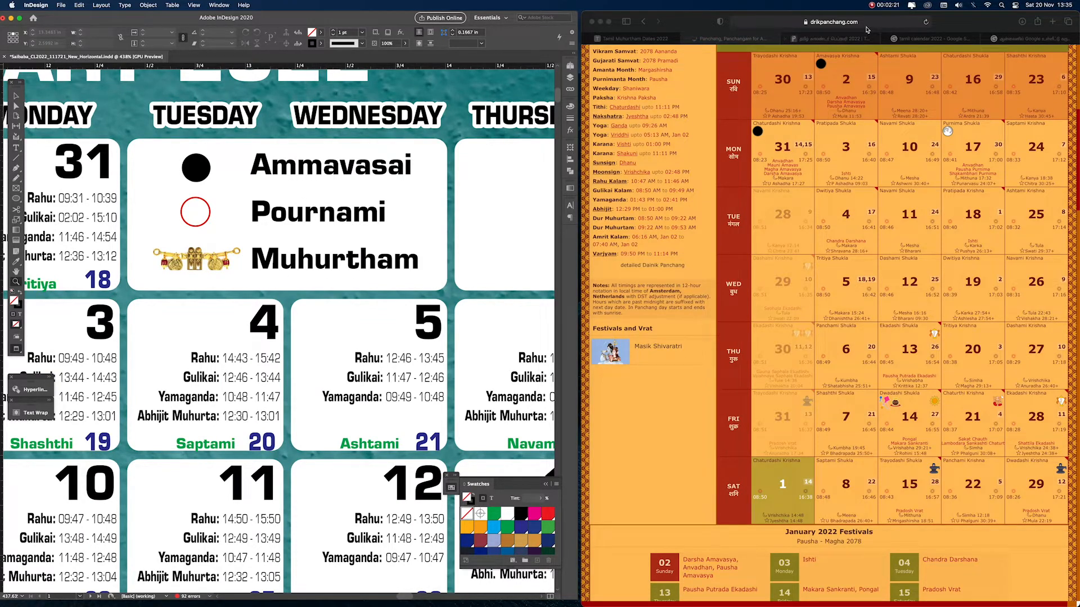
- Bring up the Tamil Muhurtham Dates 2022 page and check its dates against the calendar's Muhurtham symbols
left_click(829, 40)
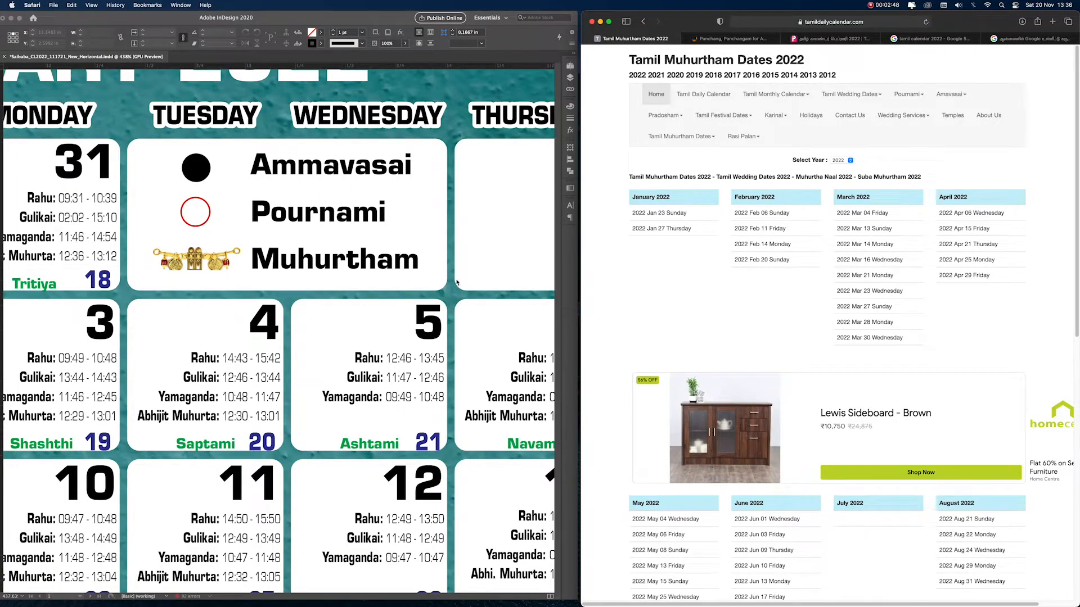
left_click(403, 276)
key("super+minus")
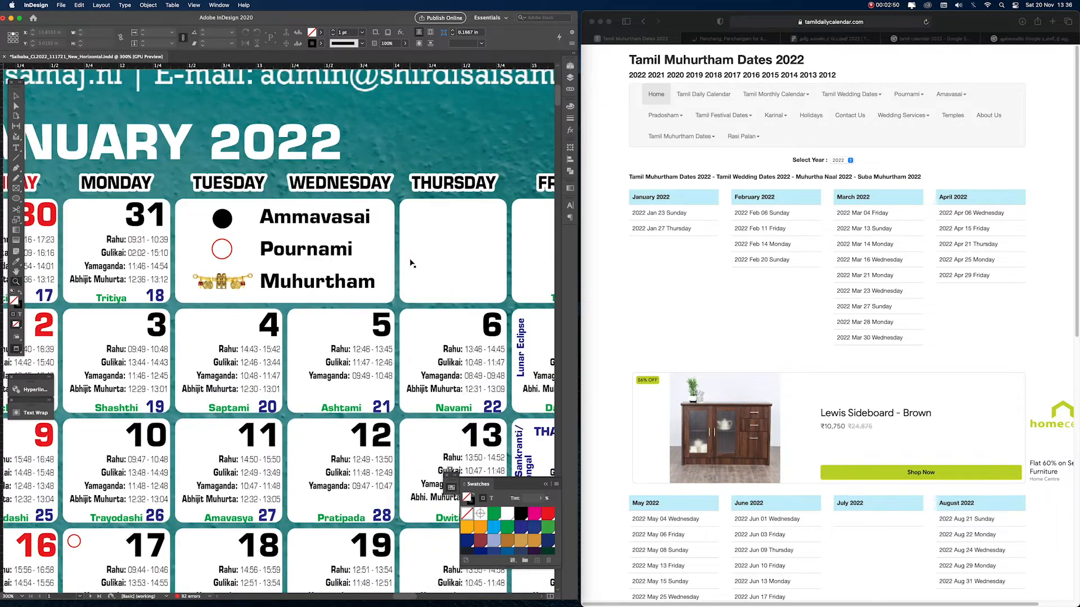
key("super+minus")
scroll(343, 268, "down", 5)
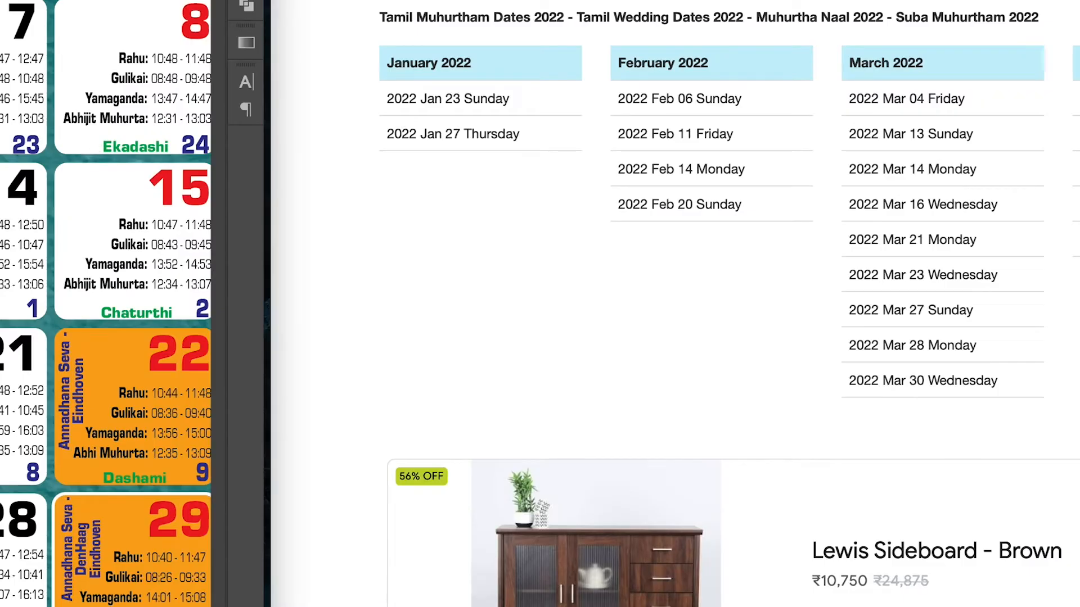
scroll(106, 304, "left", 3)
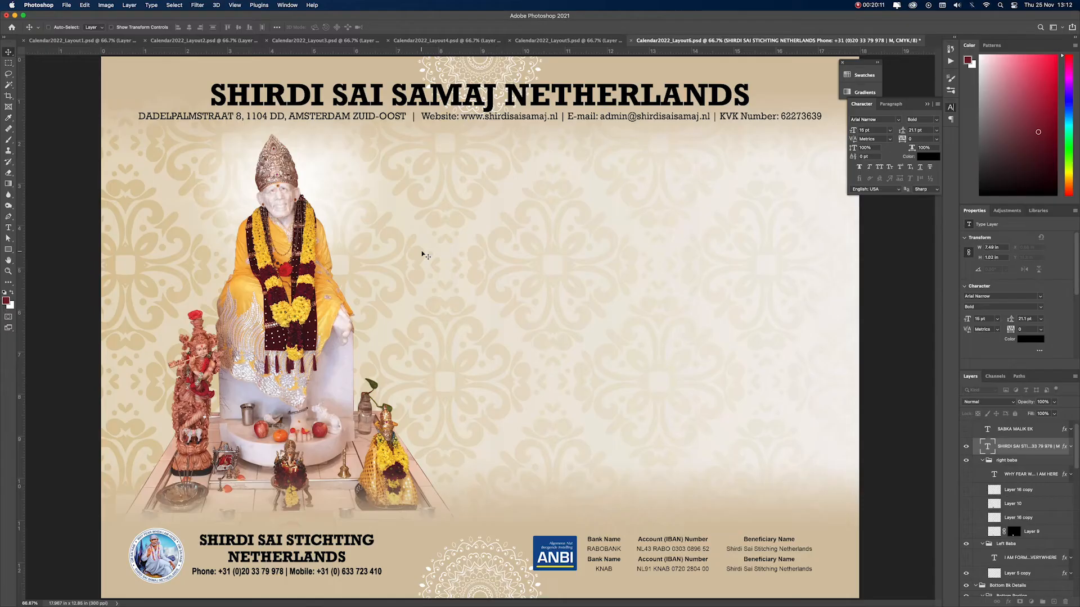
- Save the sixth layout's background artwork, Calendar2022_Layout6.psd, in Photoshop
key("super+s")
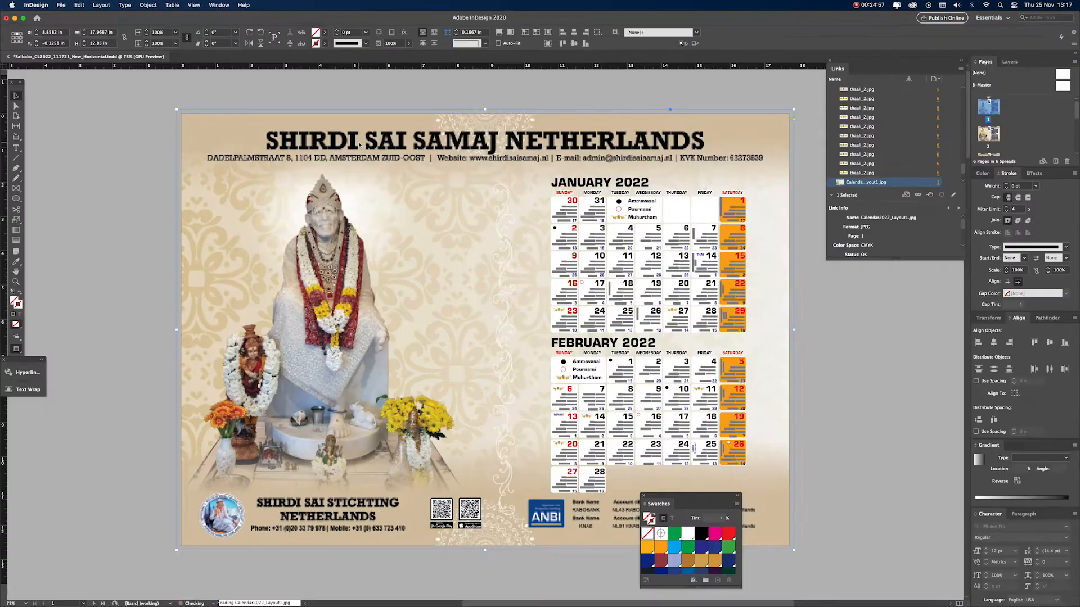
- Save the InDesign calendar document and show its pages with all panels hidden
left_click(839, 352)
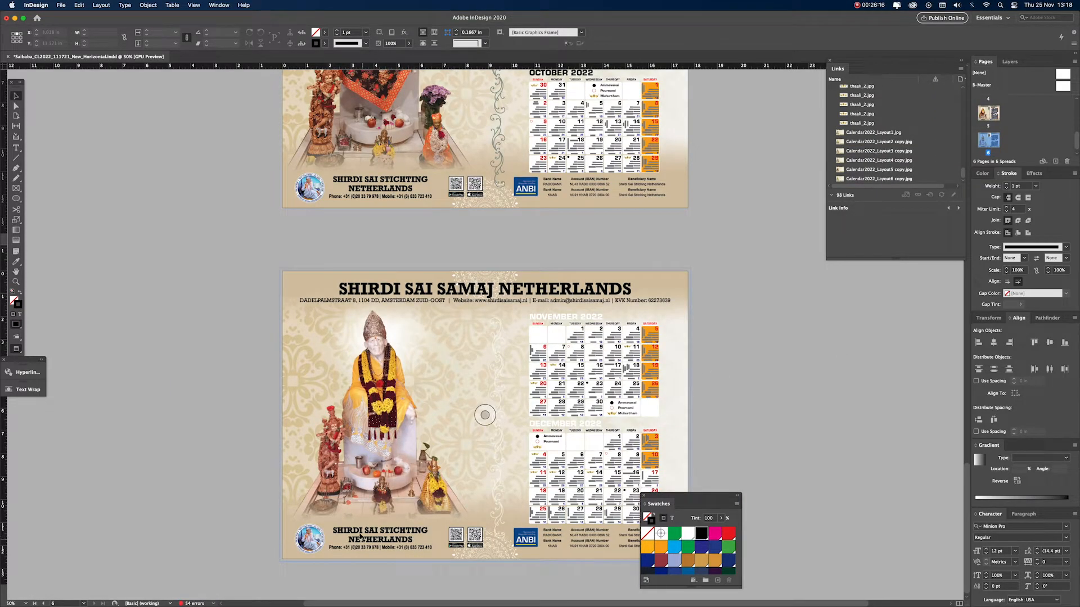
key("Tab")
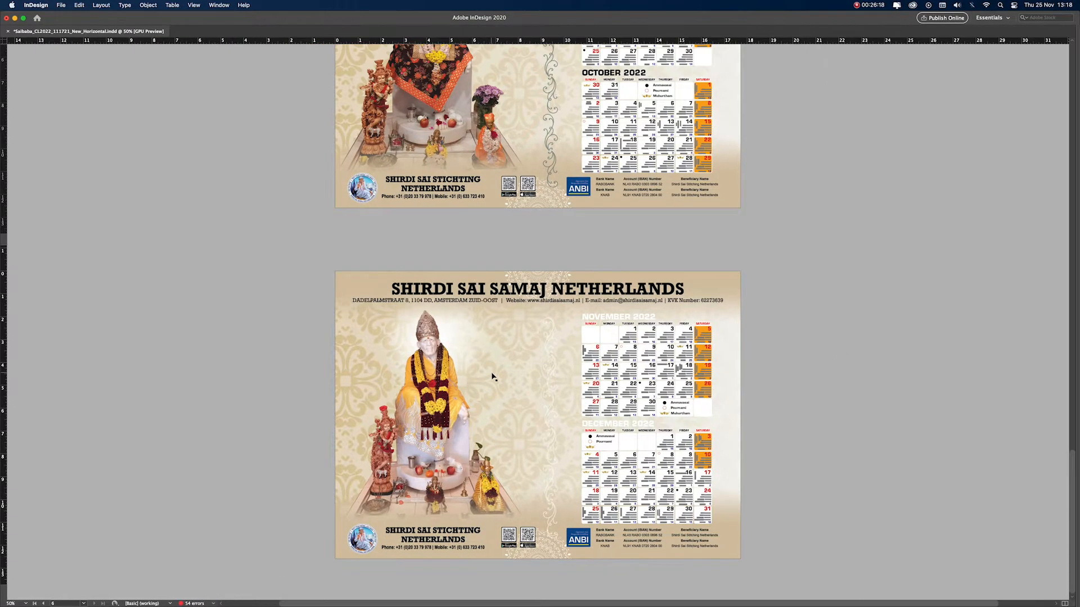
key("super+s")
key("w")
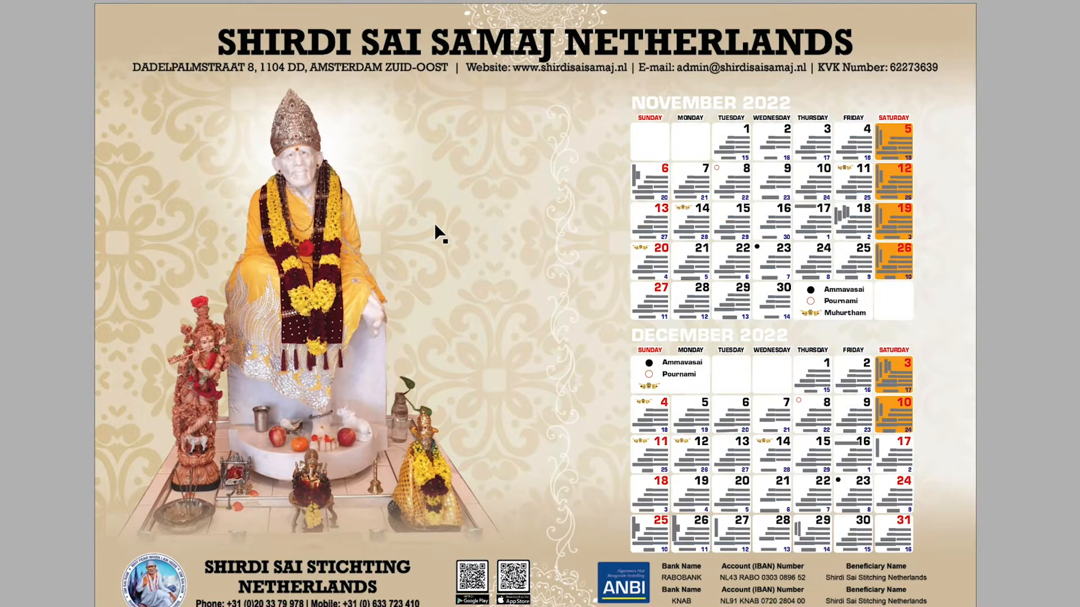
- Review the calendar pages from November–December back to January–February and forward again to the last page
key("Page_Up")
key("Page_Up")
key("Page_Up")
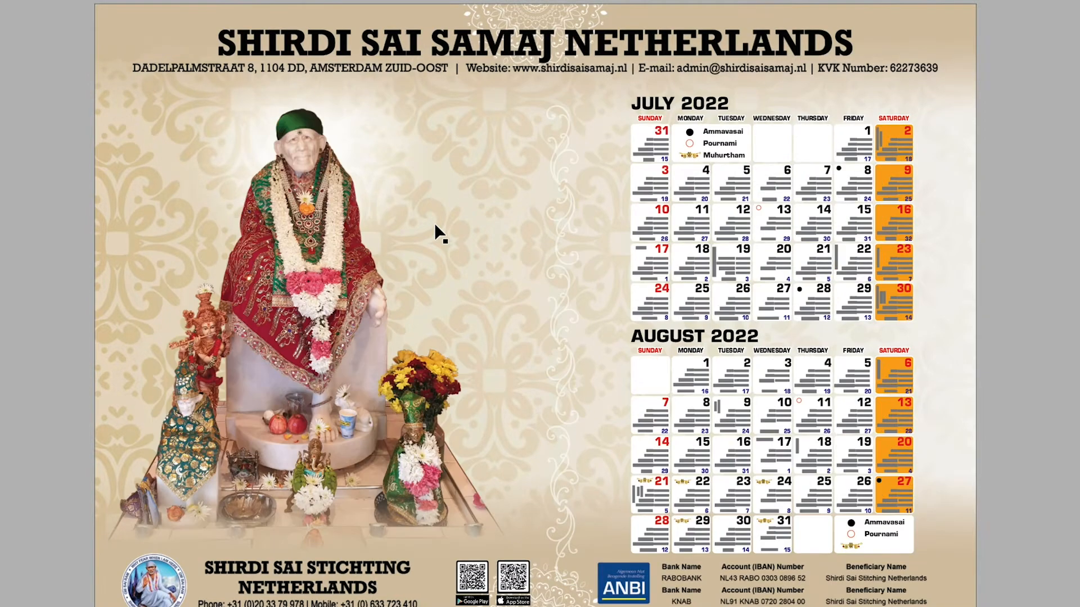
key("Page_Up")
key("Page_Up")
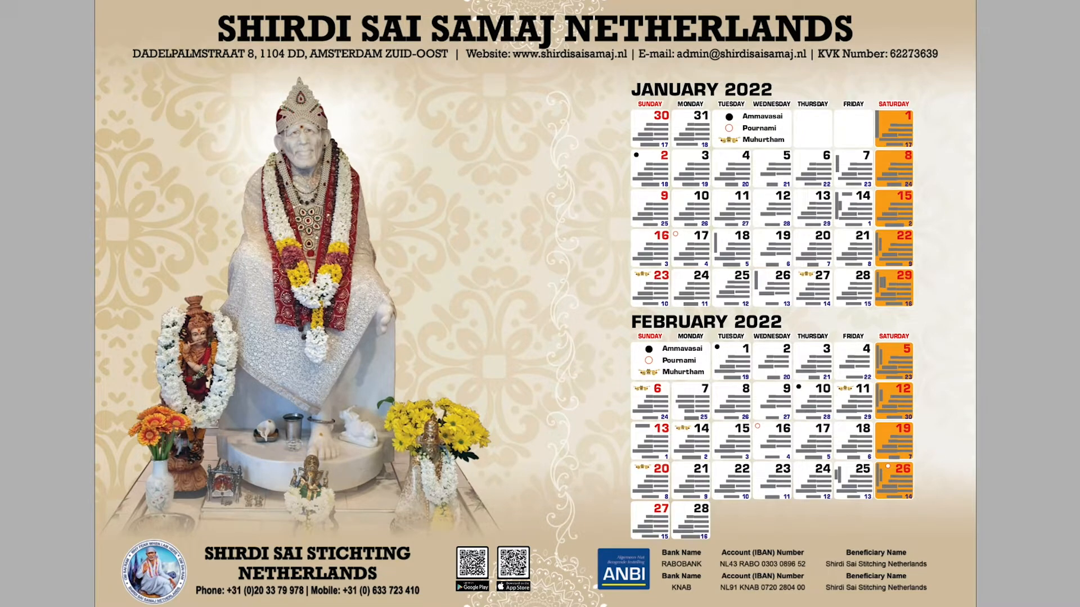
key("Page_Down")
key("Page_Down")
key("Page_Down")
key("Page_Down")
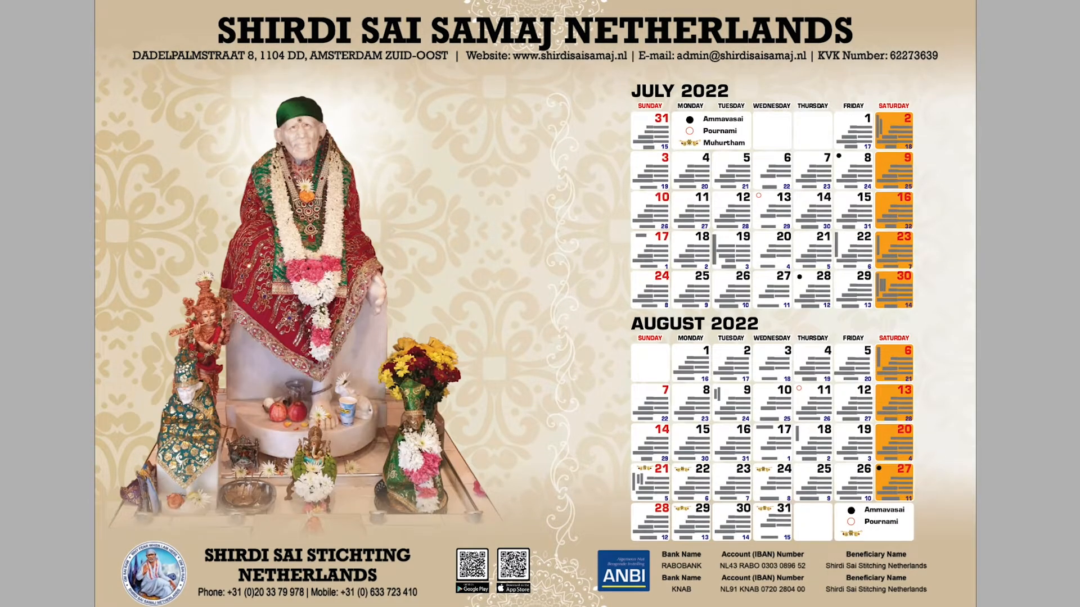
key("Page_Down")
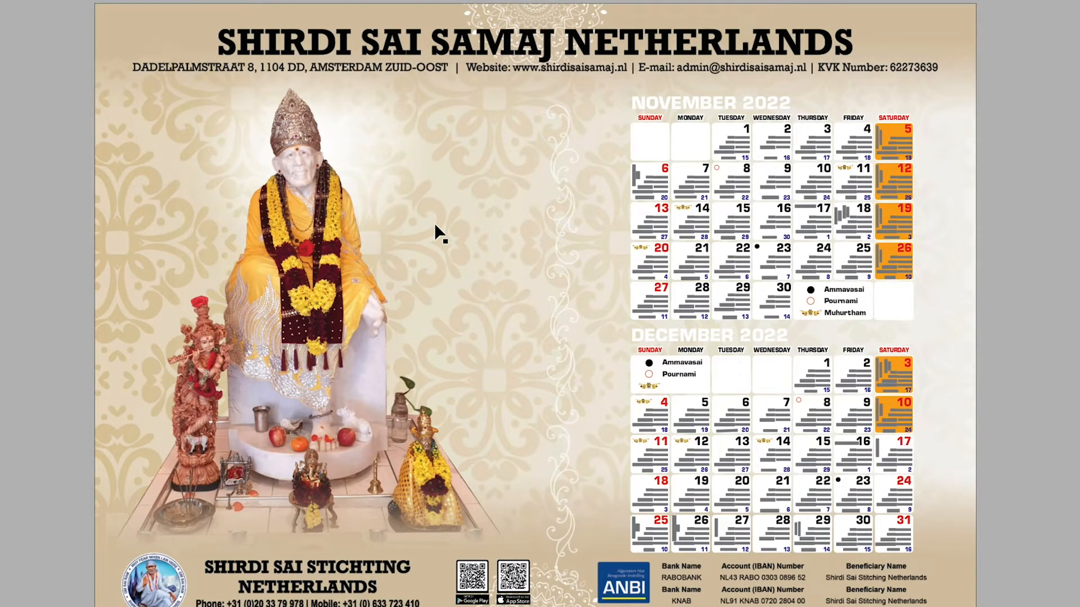
- Go through the calendar pages once more, back towards the start and forward to November–December
key("Page_Up")
key("Page_Up")
key("Page_Up")
key("Page_Up")
key("Page_Down")
key("Page_Down")
key("Page_Down")
key("Page_Down")
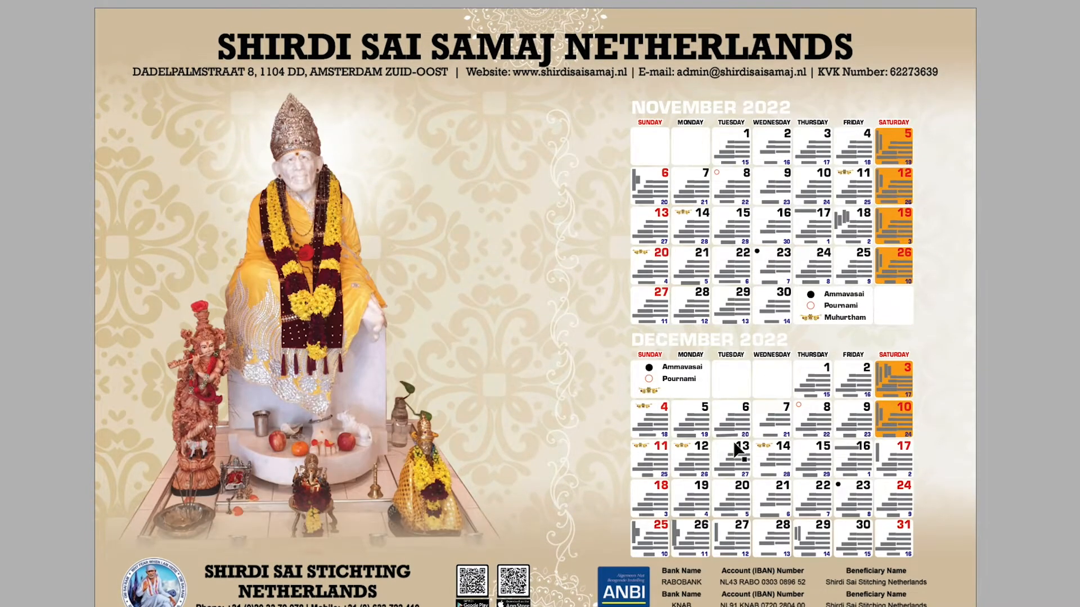
- Recolour the NOVEMBER 2022 and DECEMBER 2022 headings on the last page black
key("Escape")
key("t")
triple_click(648, 137)
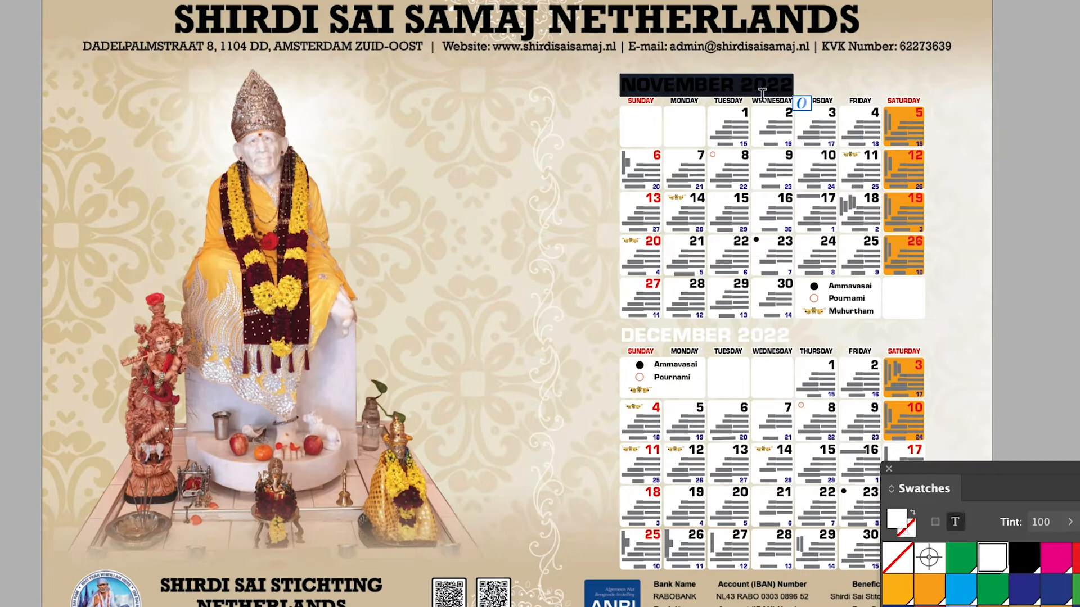
left_click(1028, 561)
left_click(741, 336)
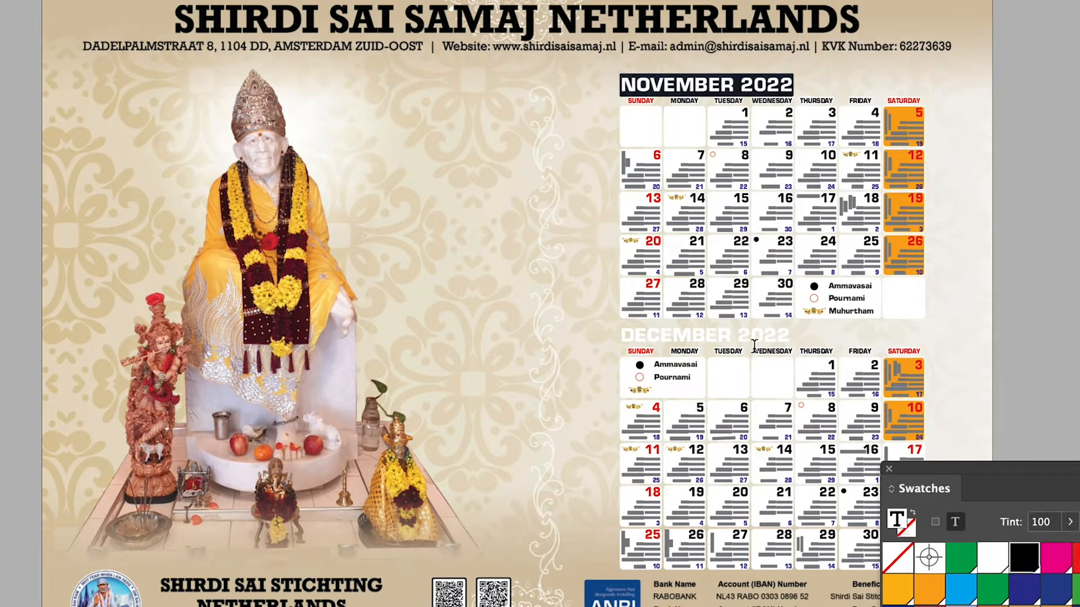
triple_click(753, 337)
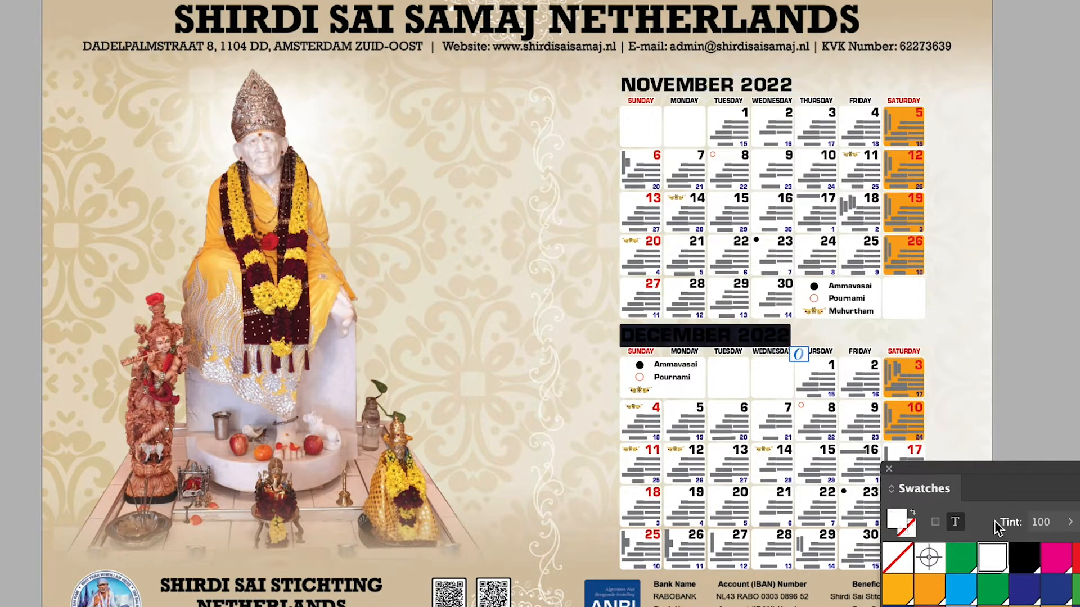
left_click(1025, 558)
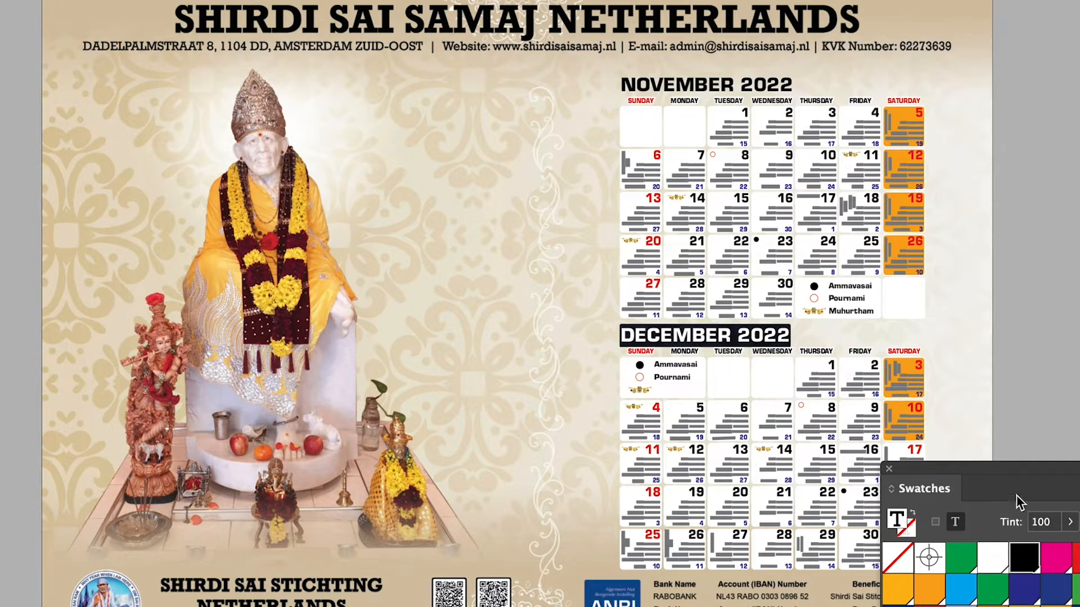
scroll(979, 573, "down", 3)
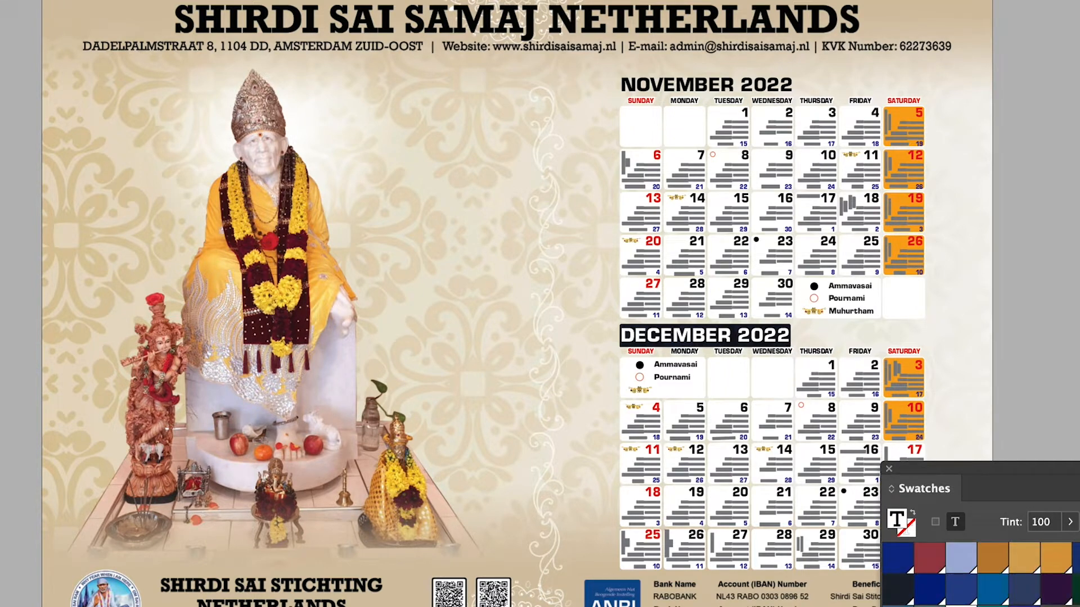
scroll(978, 573, "up", 3)
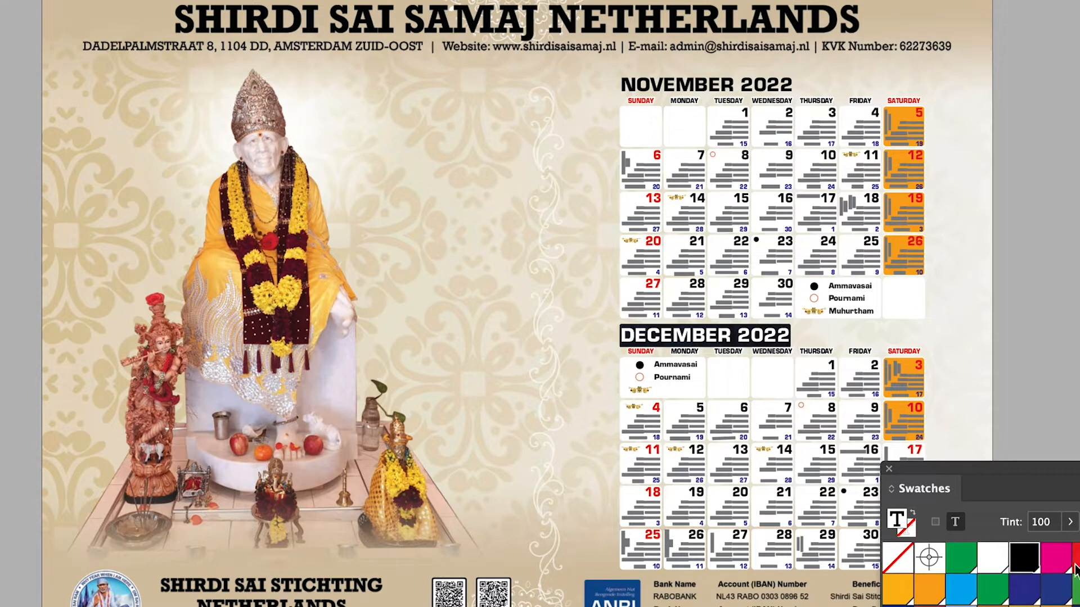
key("Escape")
left_click(1062, 247)
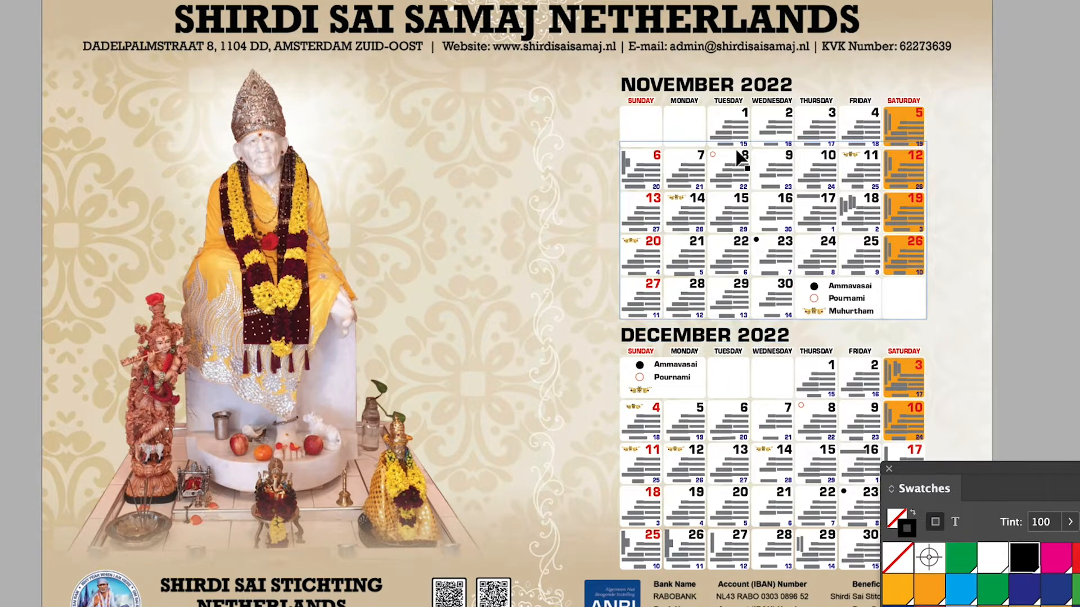
- Fill the vertical ornamental divider on the November–December page with the maroon swatch R=157 G=61 B=73
left_click(548, 193)
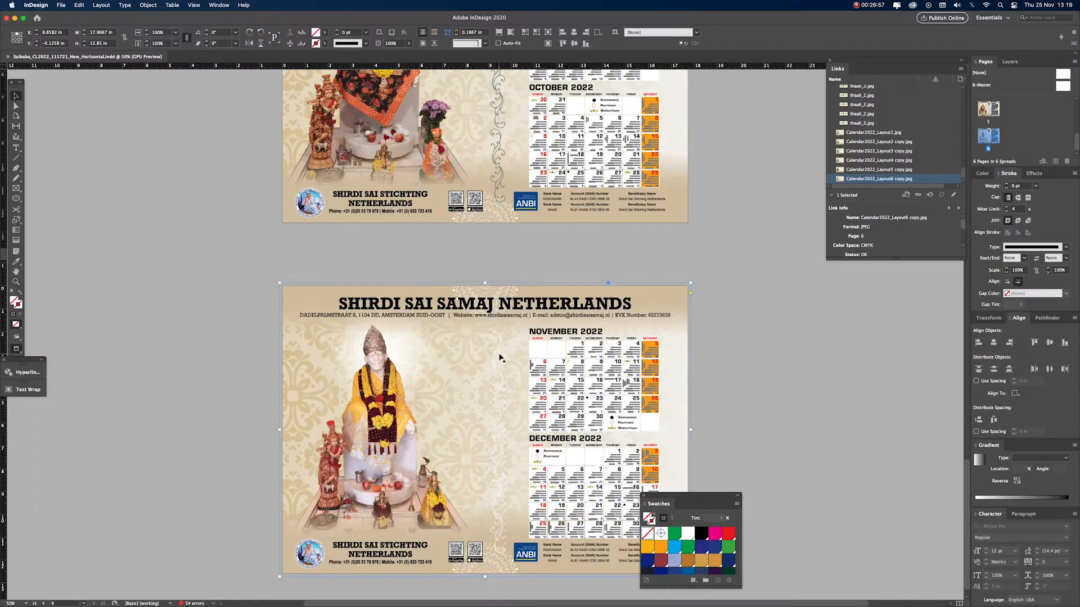
left_click(550, 136)
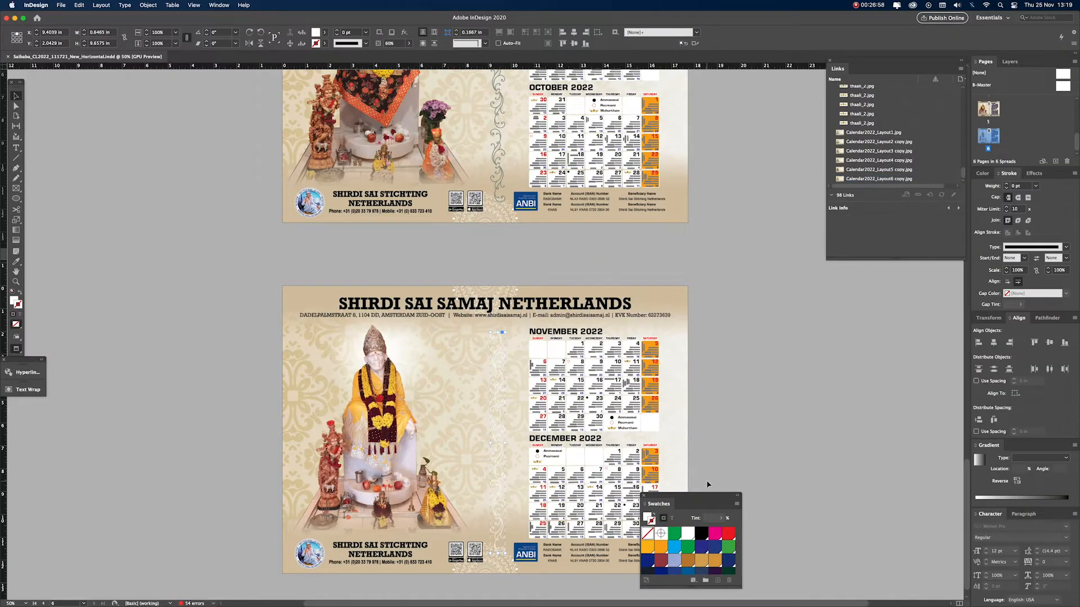
left_click(666, 561)
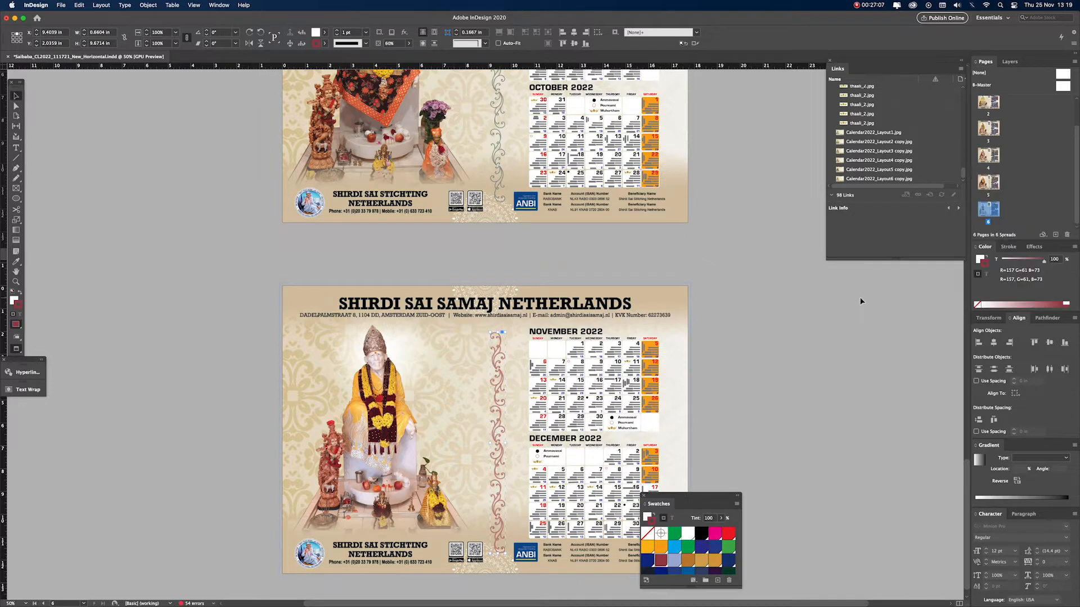
scroll(667, 547, "down", 1)
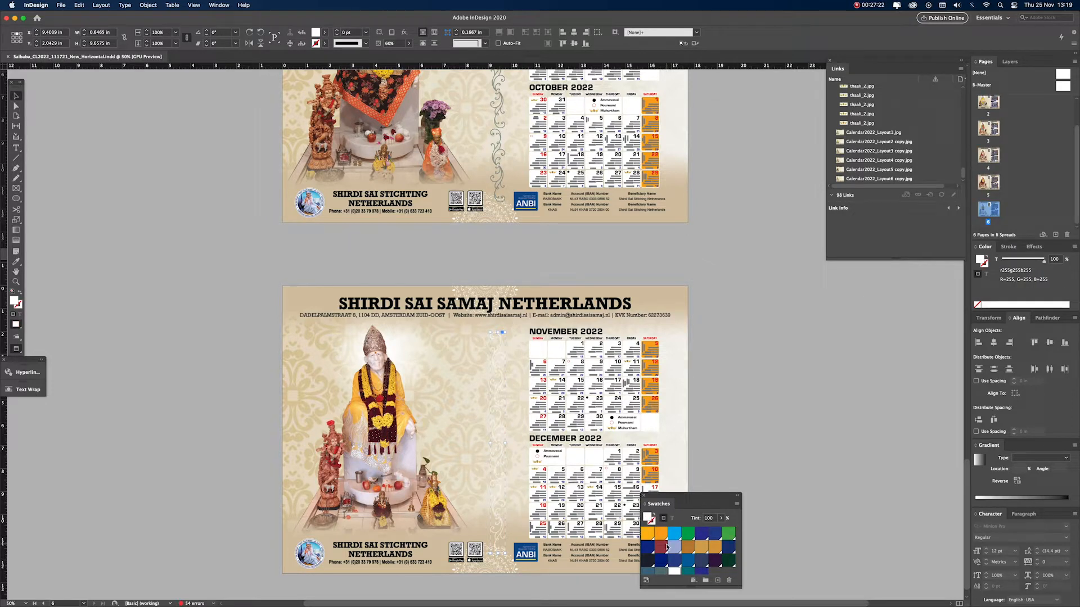
left_click(664, 546)
left_click(734, 442)
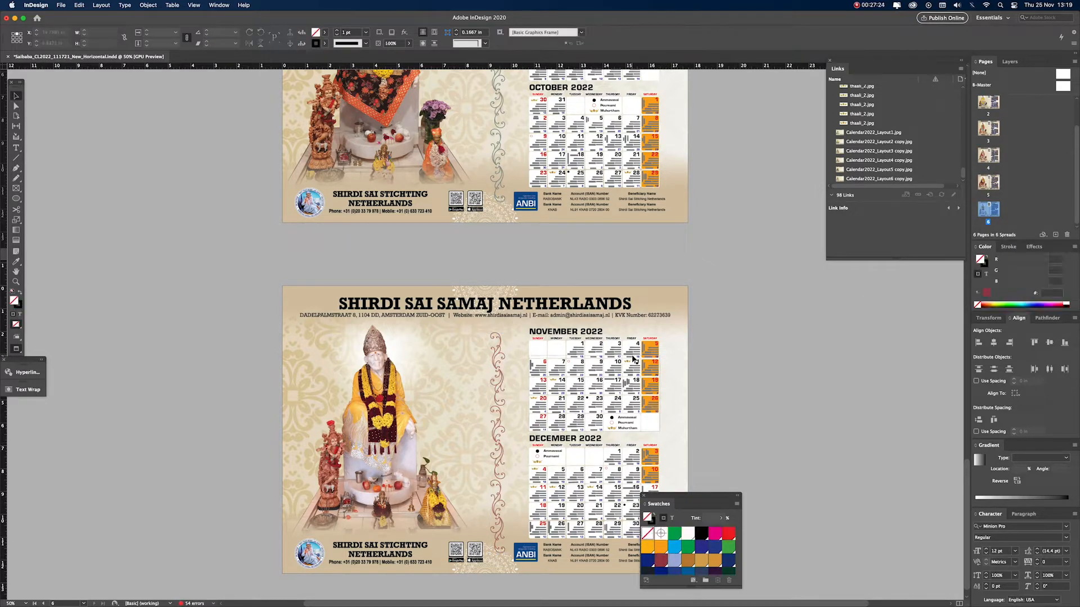
- Fill the vertical ornamental dividers on the September–October and July–August pages with the maroon swatch R=157 G=61 B=73
left_click(499, 164)
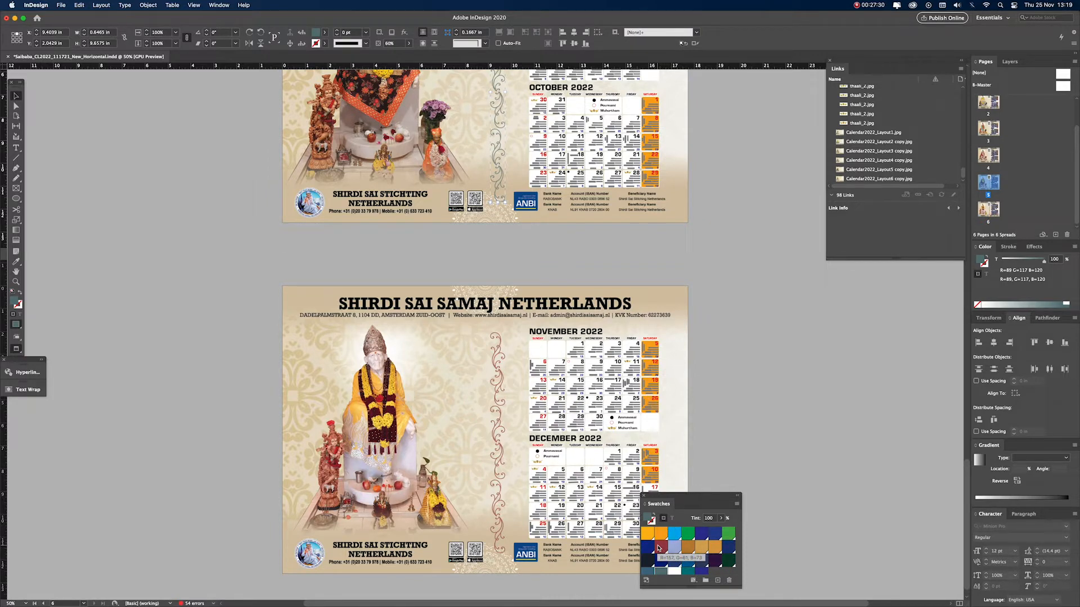
left_click(660, 548)
left_click(701, 291)
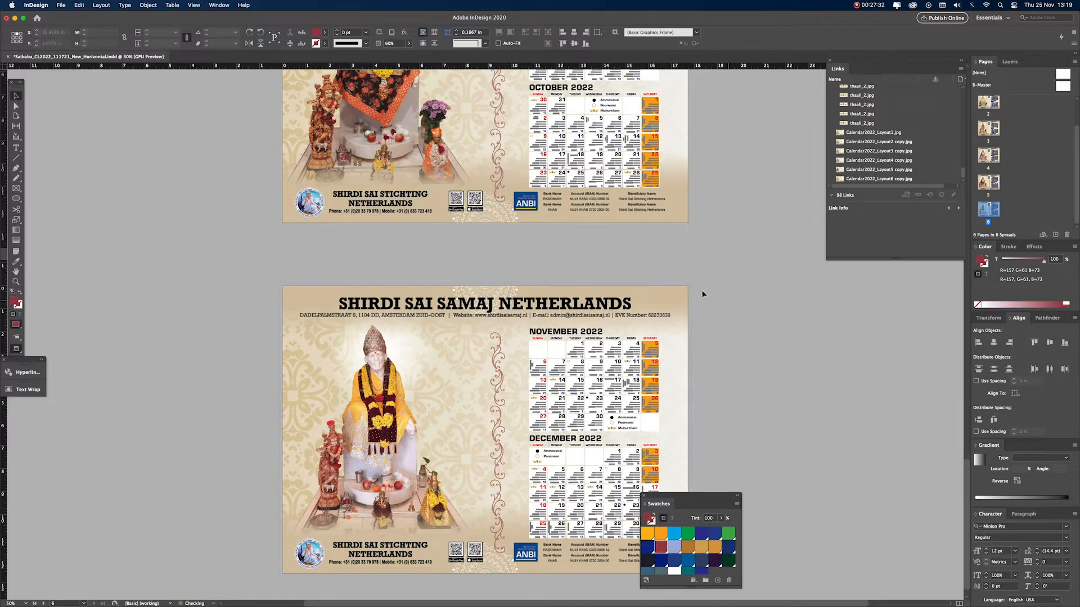
left_click_drag(677, 237, 677, 240)
scroll(677, 240, "up", 10)
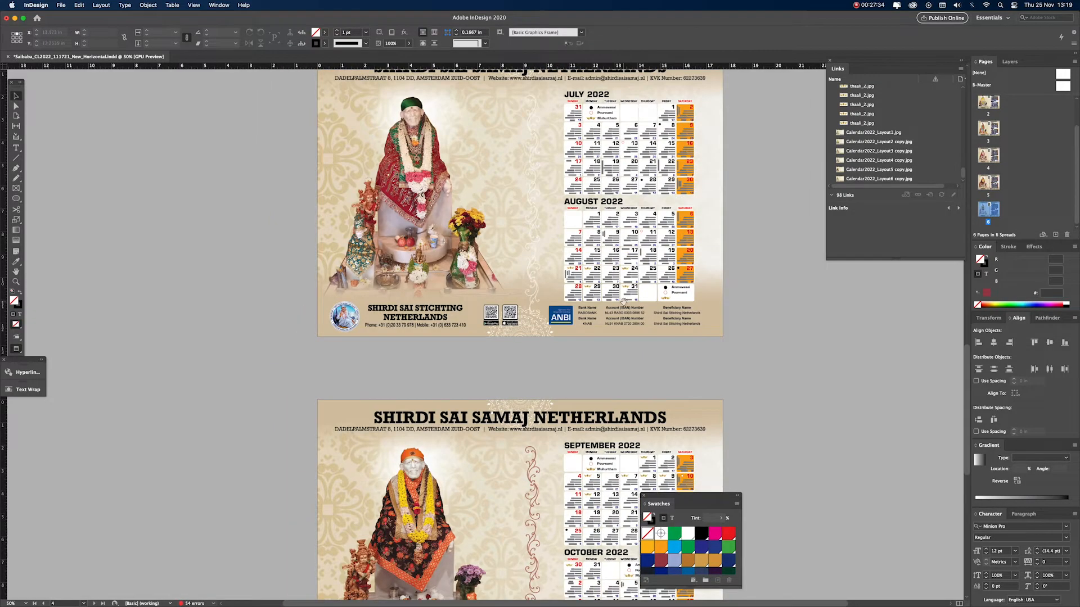
left_click_drag(595, 332, 598, 354)
left_click(538, 284)
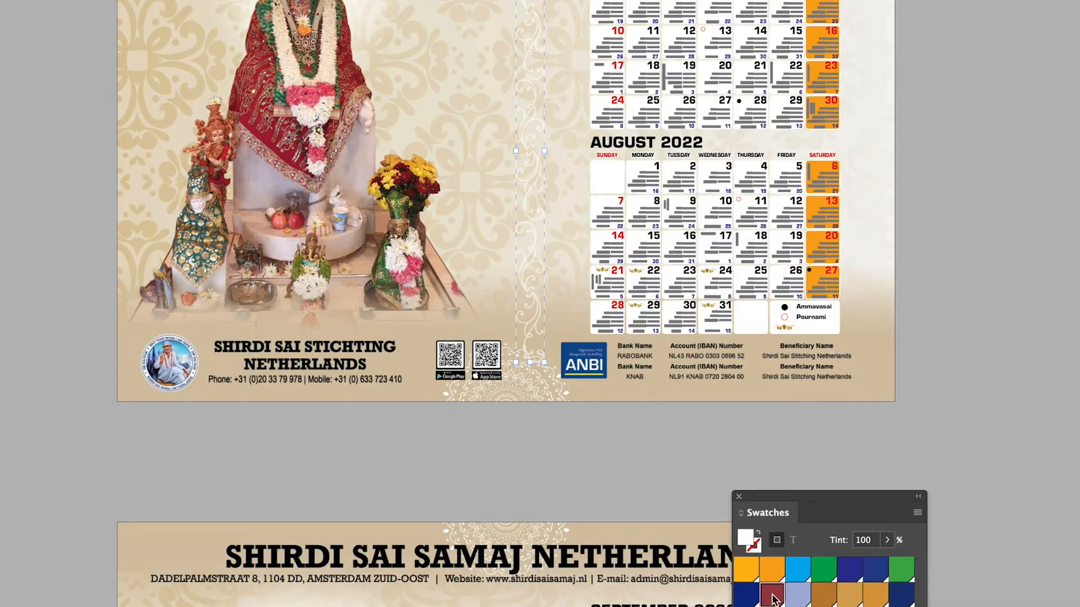
left_click(662, 547)
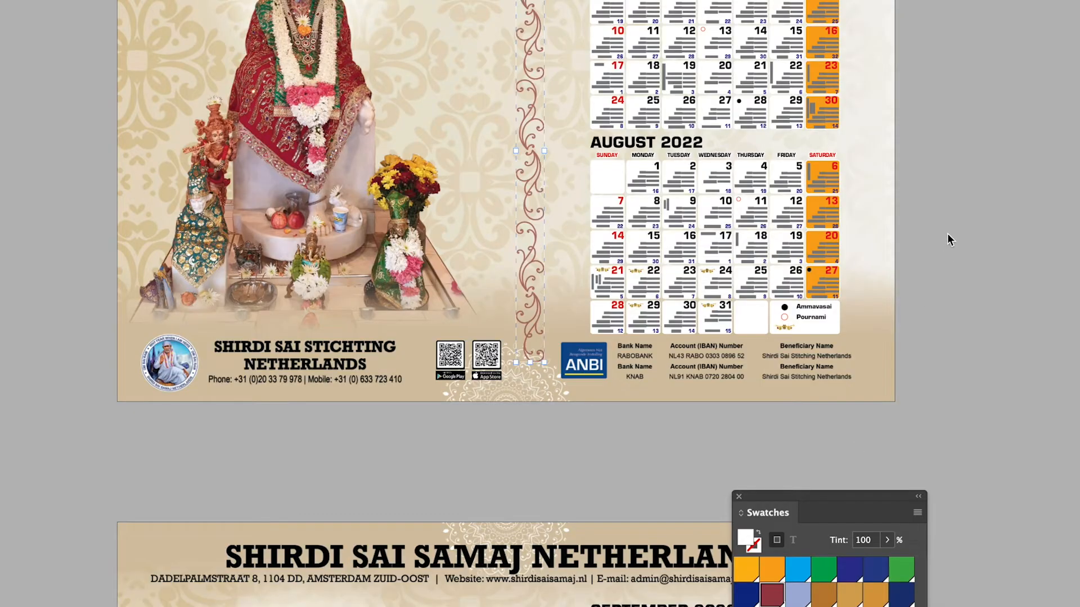
key("super+shift+a")
- Fill the vertical ornamental dividers on the May–June and March–April pages with the maroon swatch R=157 G=61 B=73
left_click_drag(800, 166, 831, 432)
left_click_drag(710, 3, 662, 273)
left_click_drag(559, 51, 605, 145)
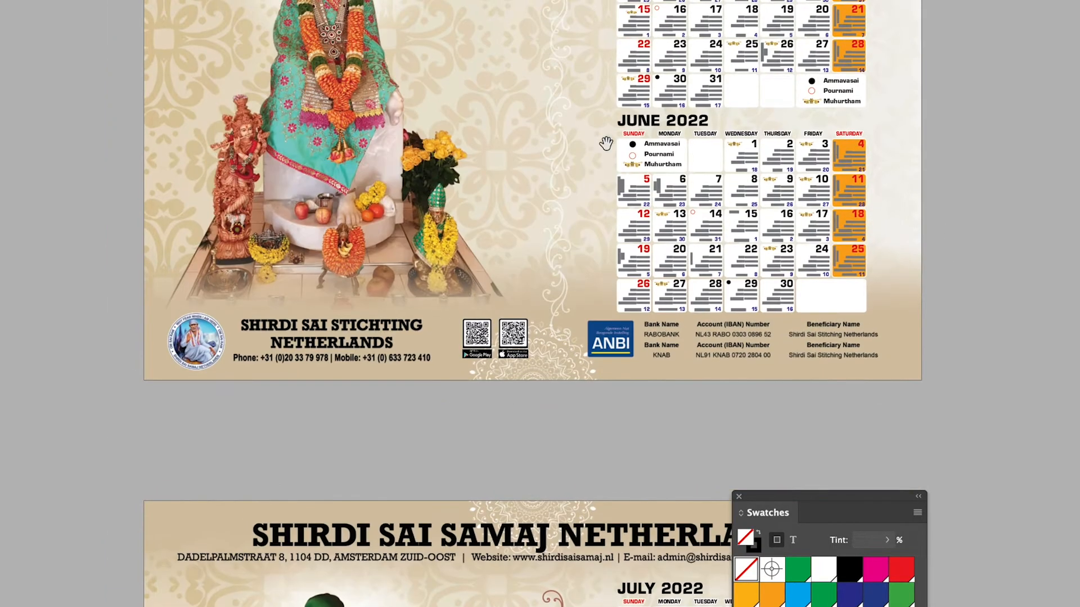
left_click(779, 594)
left_click(981, 283)
left_click_drag(770, 31, 786, 255)
left_click_drag(770, 177, 792, 516)
left_click(597, 35)
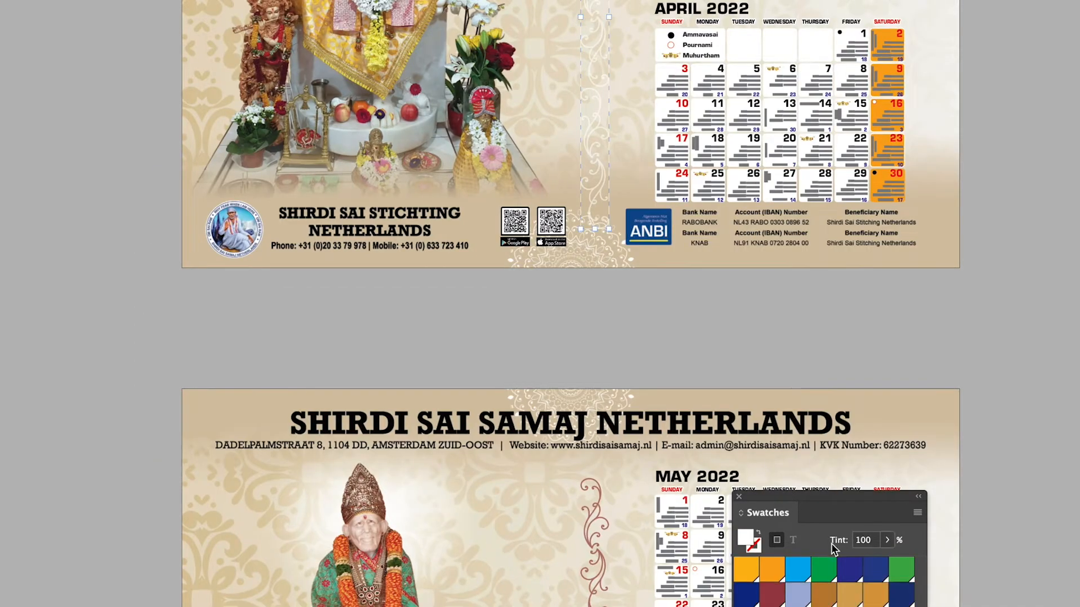
left_click(773, 594)
left_click(977, 314)
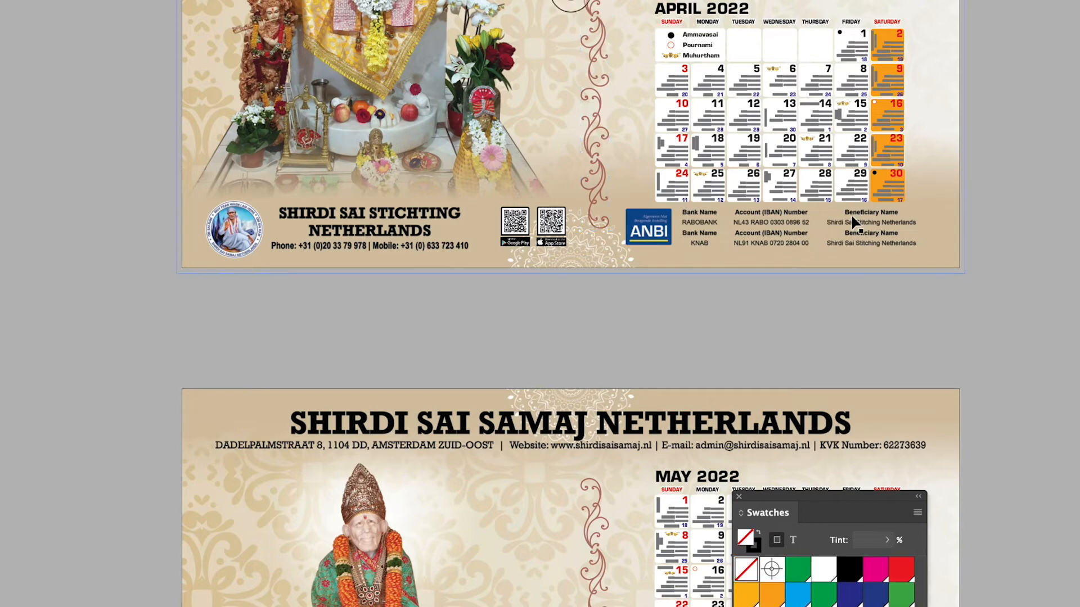
- Fill the vertical ornamental divider on the January–February page with the maroon swatch R=157 G=61 B=73
scroll(854, 222, "up", 12)
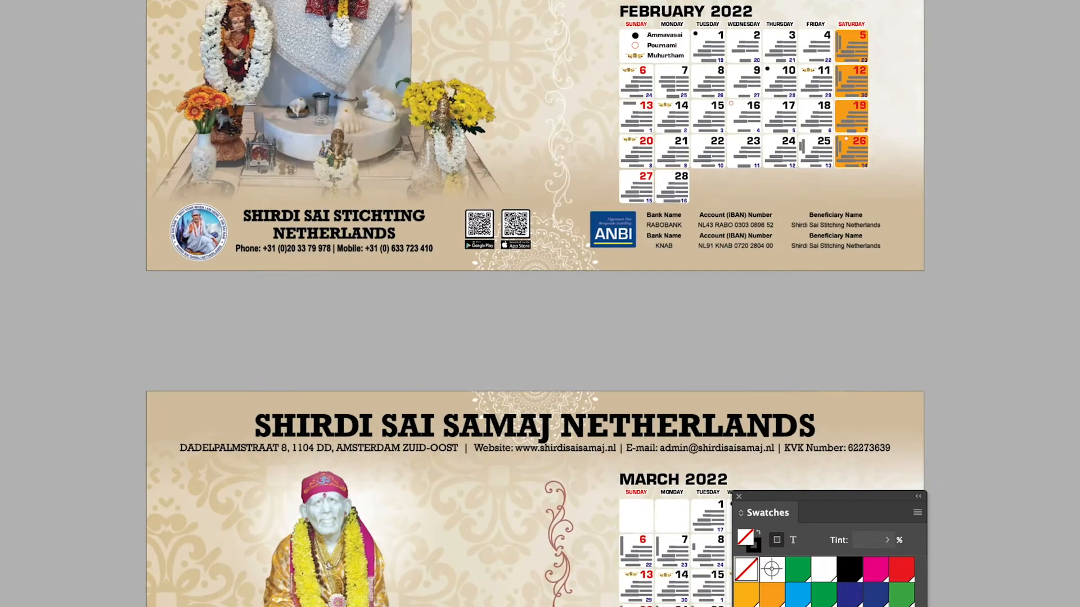
left_click(565, 32)
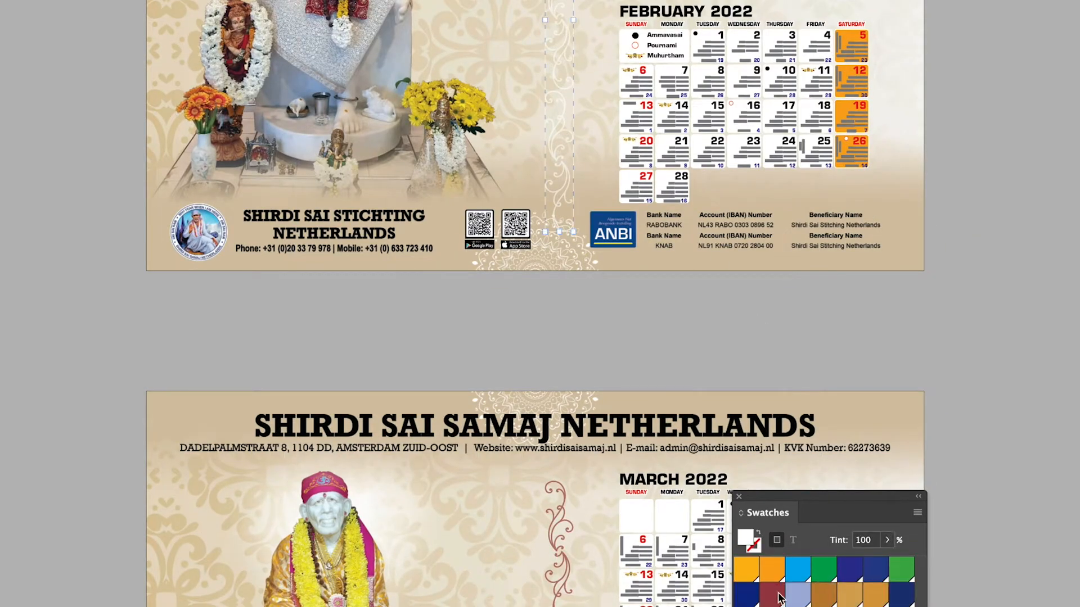
left_click(772, 595)
left_click(947, 223)
- Nudge the ornamental dividers on the January–February and March–April pages up slightly by the same amount
left_click_drag(724, 6, 729, 47)
mouse_move(668, 285)
left_mouse_down()
mouse_move(662, 133)
mouse_move(674, 270)
left_mouse_up()
left_click(567, 89)
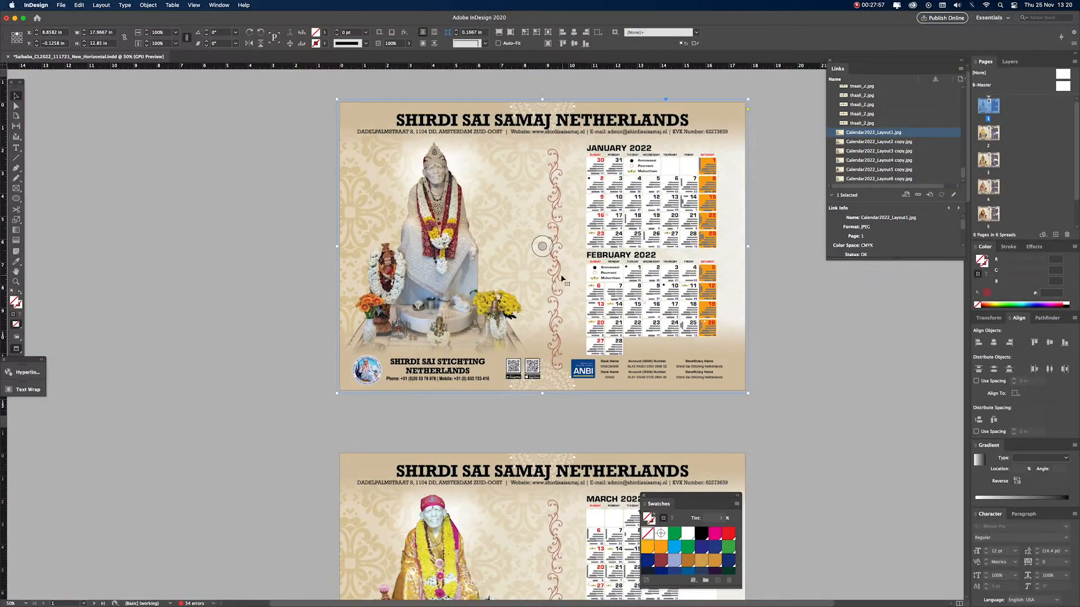
left_click(576, 76)
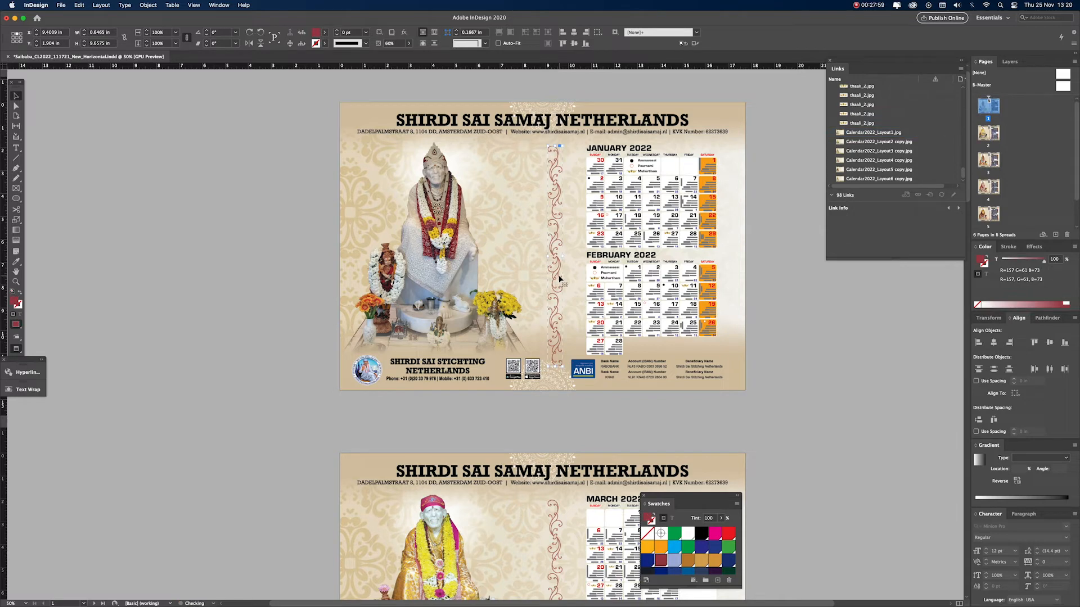
key("shift+Up")
key("shift+Page_Down")
left_click(560, 279)
key("shift+Up")
key("shift+Up")
key("shift+Up")
- Nudge the ornamental dividers on the May–June and July–August pages up to a Y position of 1.6262 in
key("shift+Page_Down")
left_click(558, 285)
key("shift+Up")
key("shift+Up")
key("shift+Up")
key("shift+Page_Down")
left_click(556, 339)
key("shift+Up")
key("shift+Up")
key("shift+Up")
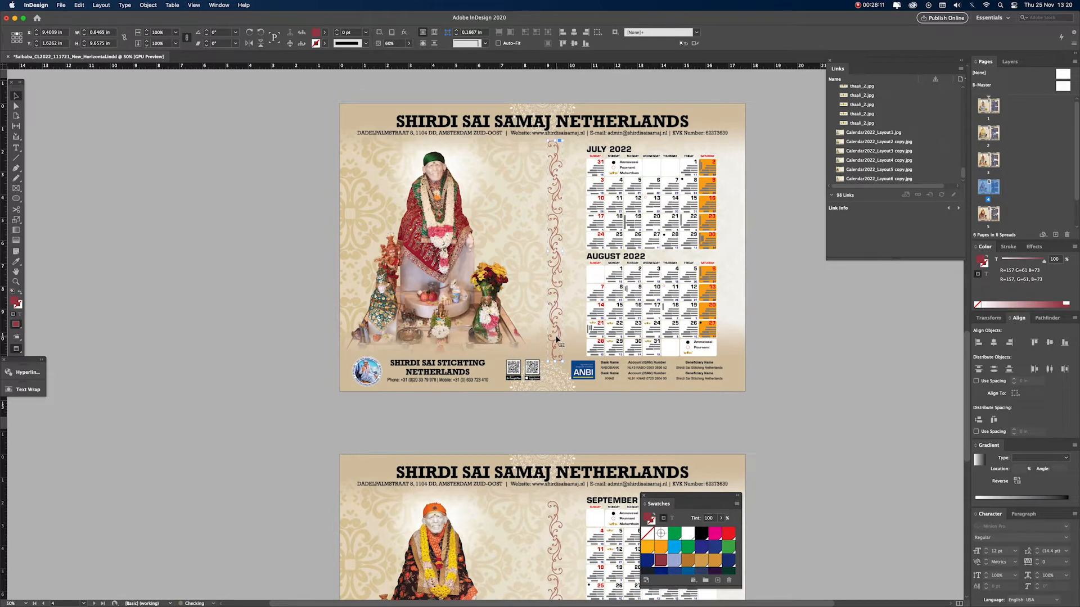
- Nudge the ornamental dividers on the September–October and November–December pages up to a Y position of 1.6262 in
key("shift+Page_Down")
left_click(556, 339)
key("shift+Up")
key("shift+Up")
key("shift+Up")
key("shift+Page_Down")
left_click(557, 351)
key("shift+Up")
key("shift+Up")
key("shift+Up")
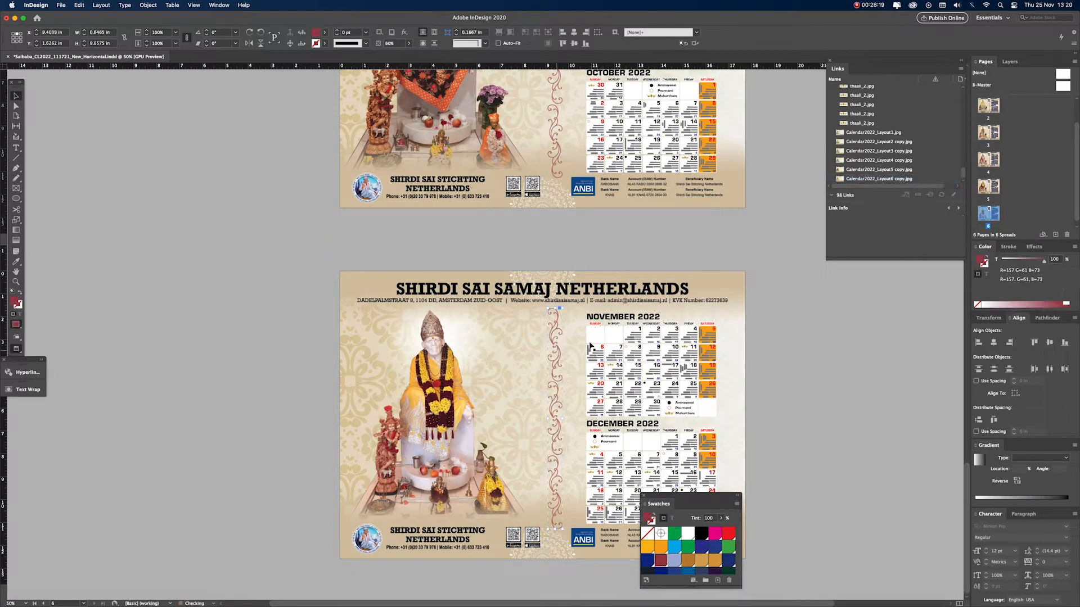
- Recolour the DECEMBER 2022 and NOVEMBER 2022 headings with the maroon swatch R=157 G=61 B=73
key("Tab")
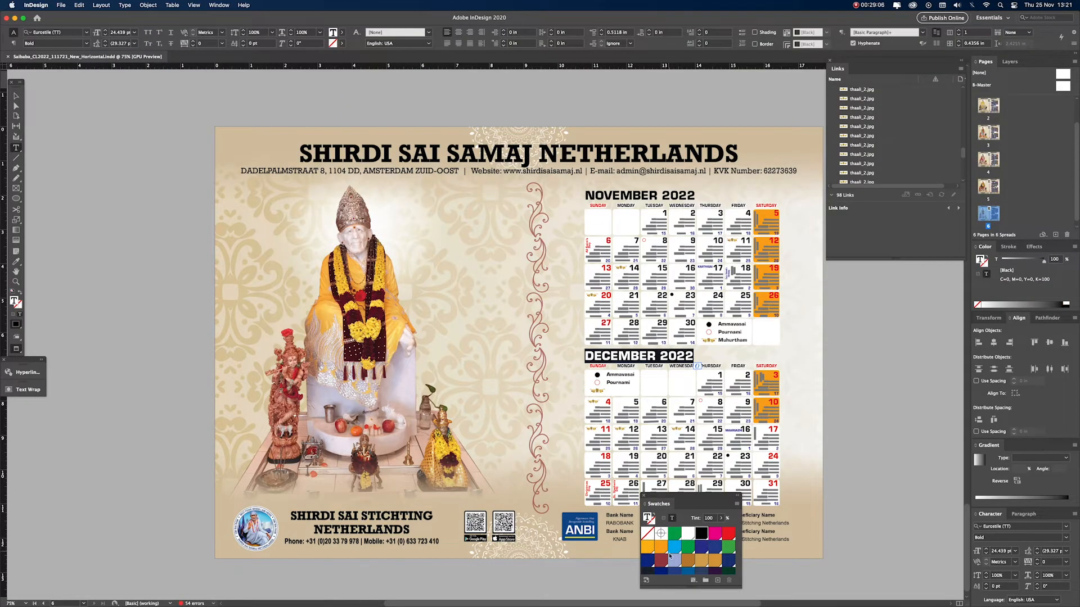
left_click(662, 561)
triple_click(677, 197)
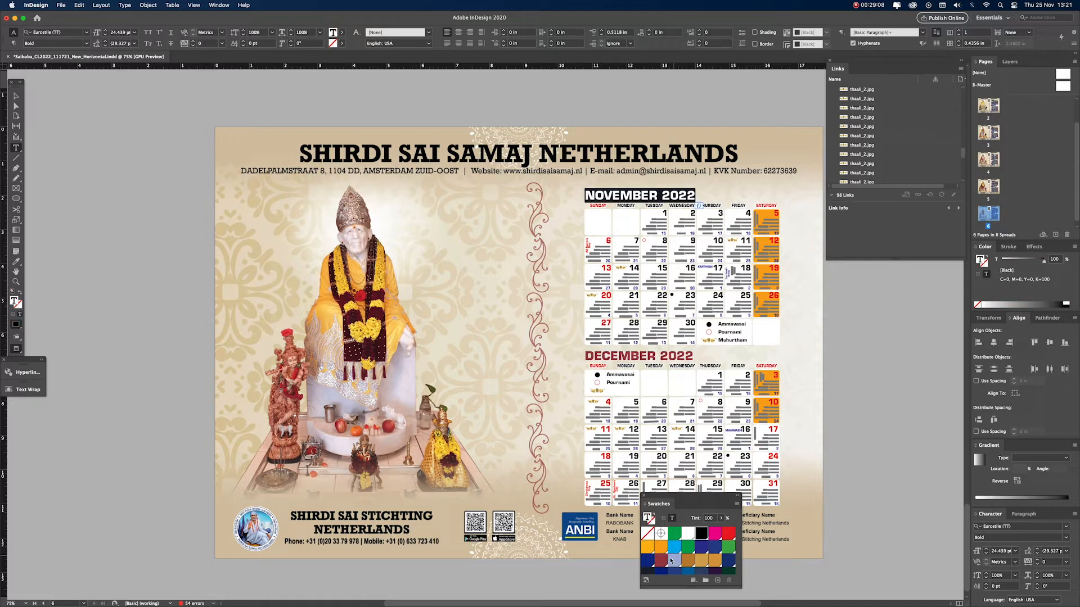
left_click(670, 561)
key("Escape")
left_click(854, 356)
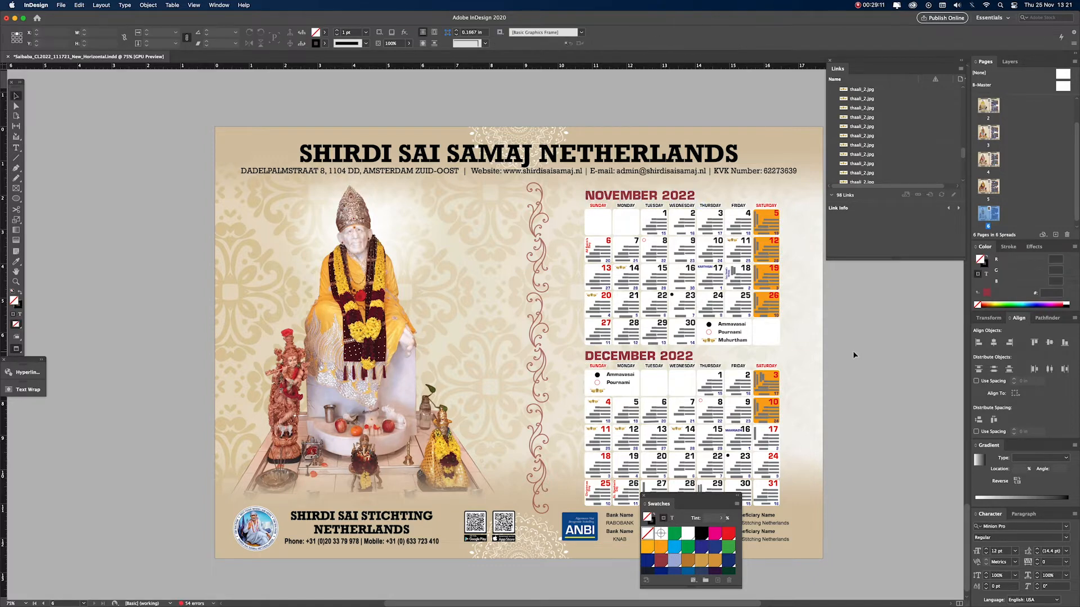
- Recolour the OCTOBER 2022 and SEPTEMBER 2022 headings on the preceding page with the same maroon swatch
key("shift+Page_Up")
triple_click(647, 355)
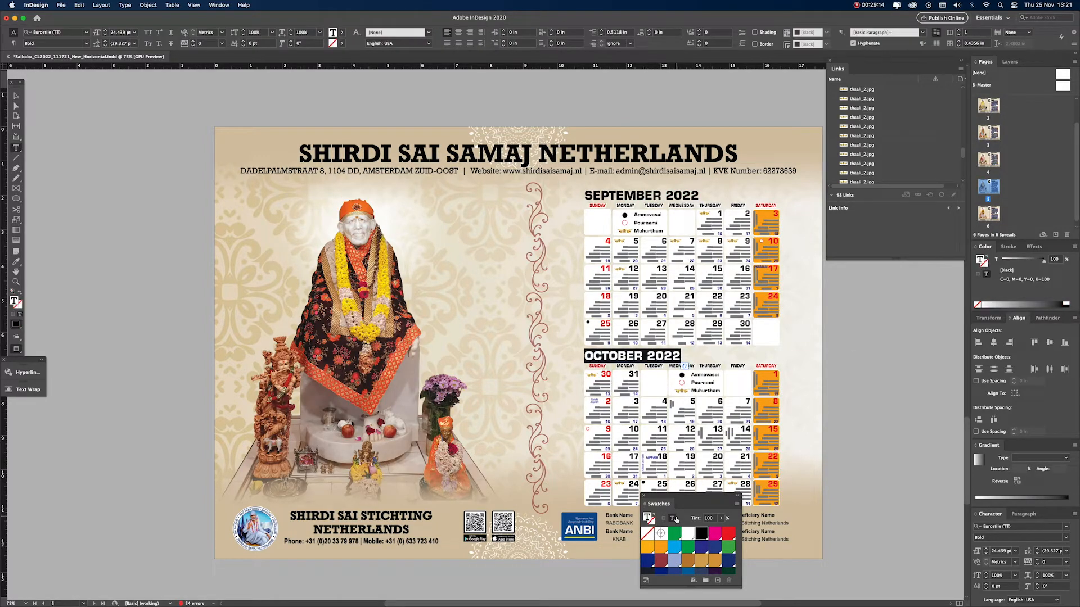
left_click(664, 564)
triple_click(669, 195)
left_click(662, 563)
left_click(807, 397)
- Recolour the AUGUST 2022 and JULY 2022 headings with the maroon swatch R=157 G=61 B=73
key("shift+Page_Up")
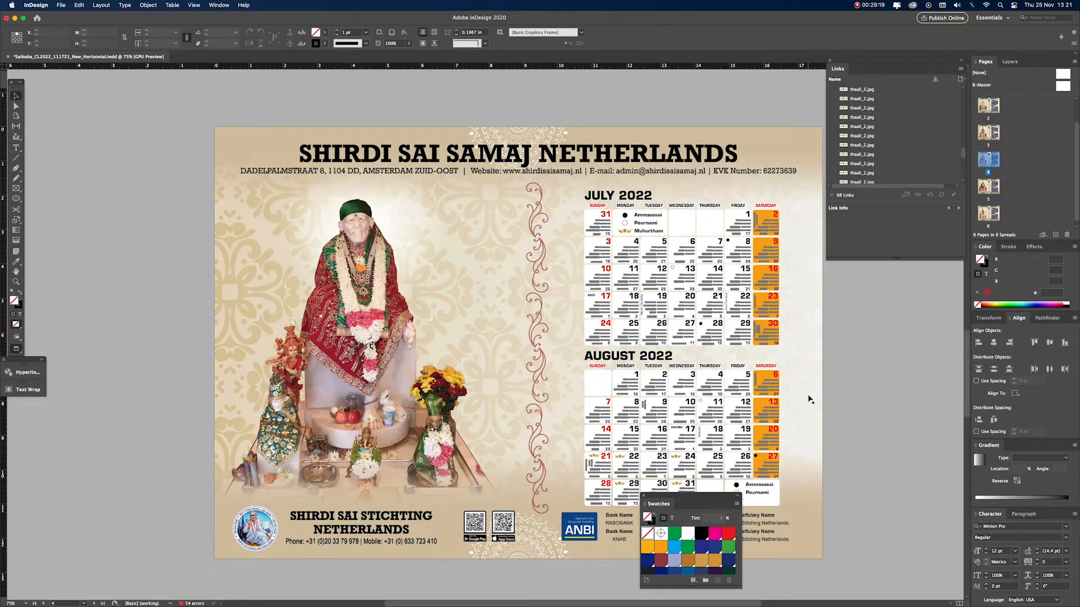
triple_click(665, 353)
left_click(661, 560)
left_click(640, 194)
triple_click(639, 194)
left_click(661, 560)
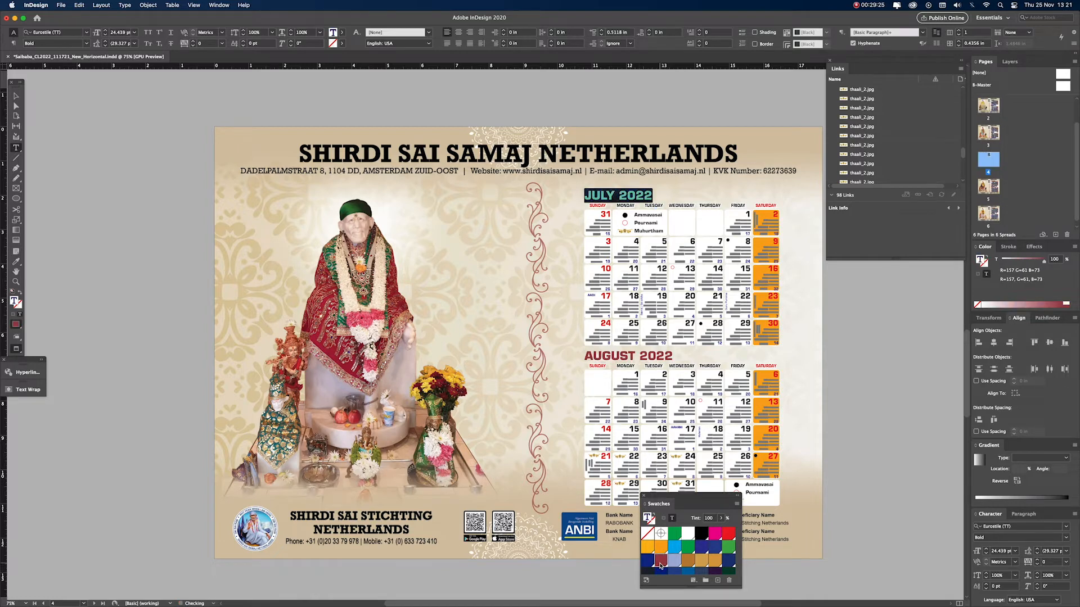
key("Escape")
left_click(848, 389)
- Recolour the MAY 2022 and JUNE 2022 headings with the maroon swatch R=157 G=61 B=73
key("shift+Page_Up")
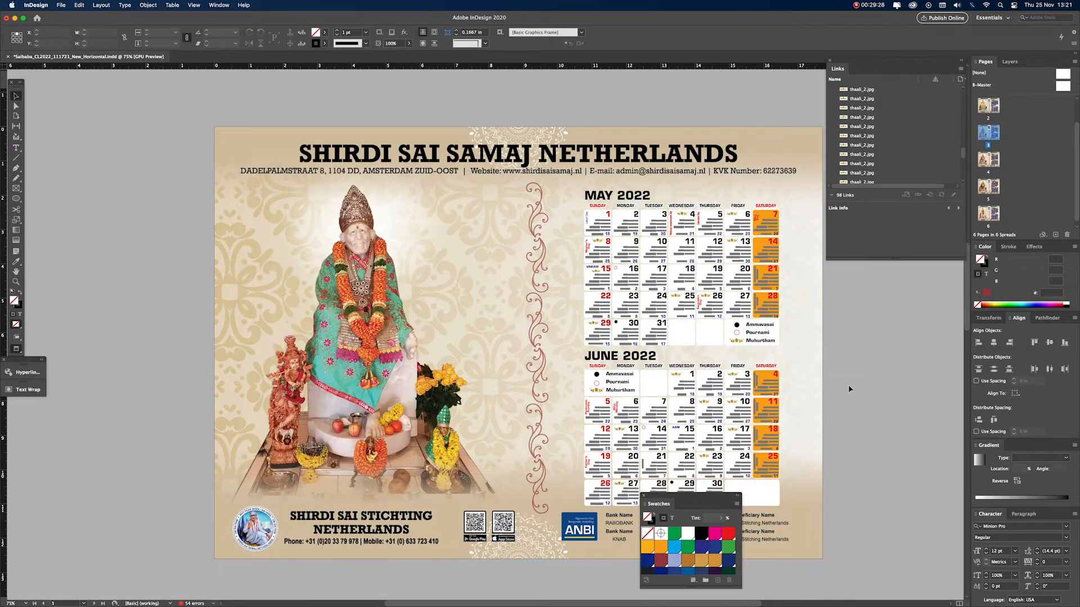
triple_click(617, 195)
left_click(660, 561)
triple_click(641, 356)
key("Escape")
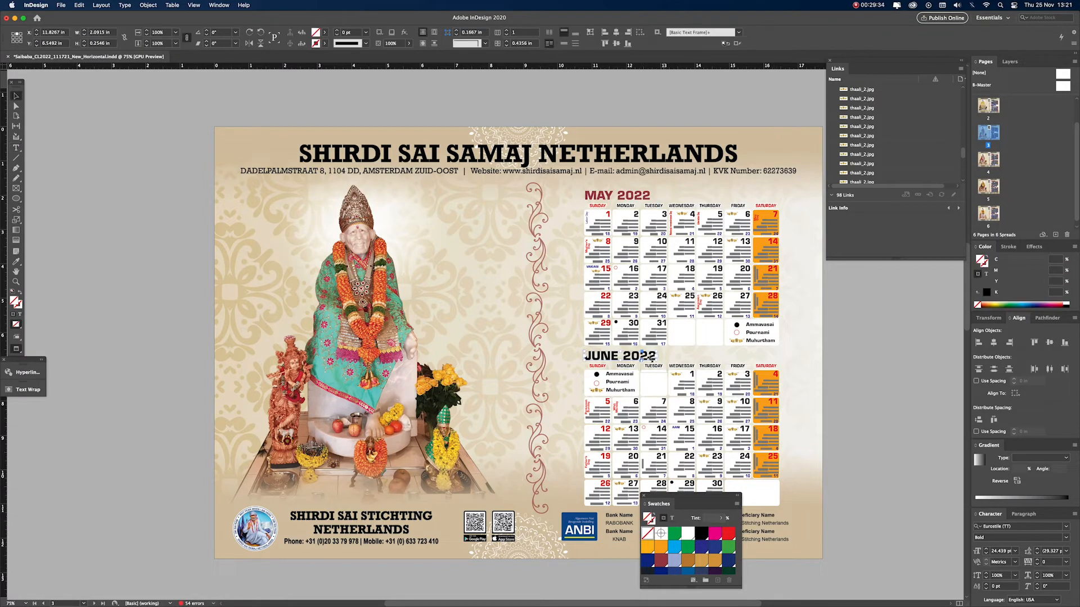
left_click(862, 362)
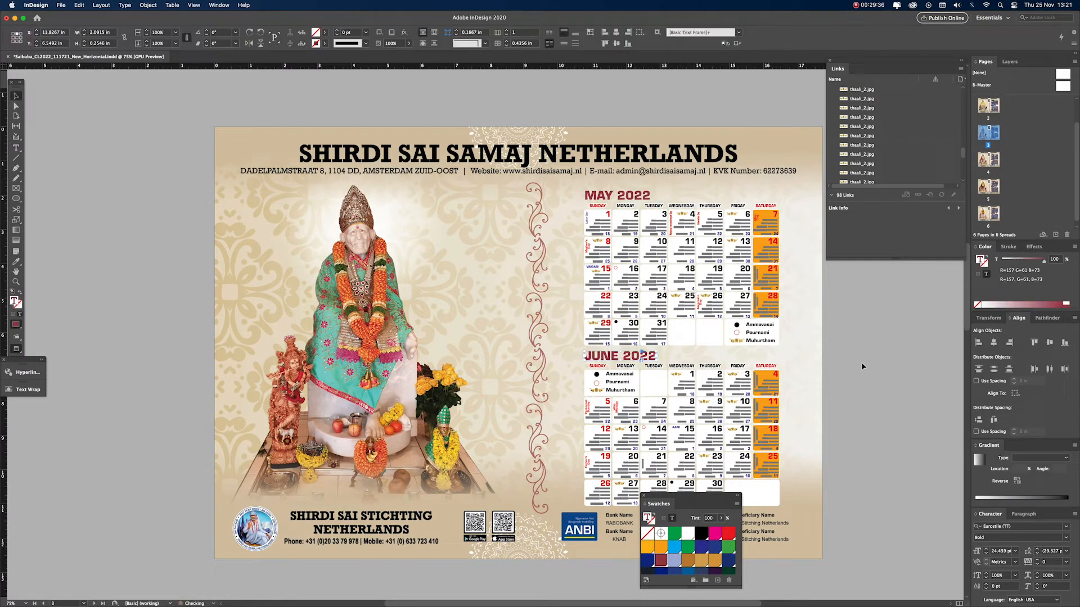
- Recolour the APRIL 2022 and MARCH 2022 headings with the maroon swatch R=157 G=61 B=73 and save the document
key("shift+Page_Up")
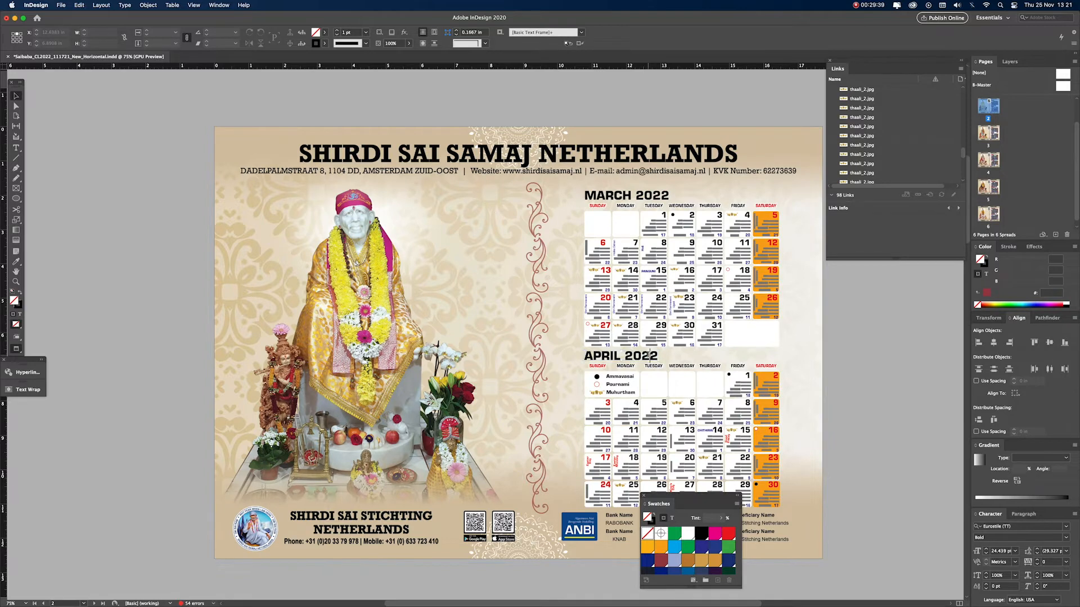
triple_click(641, 357)
left_click(661, 563)
triple_click(646, 195)
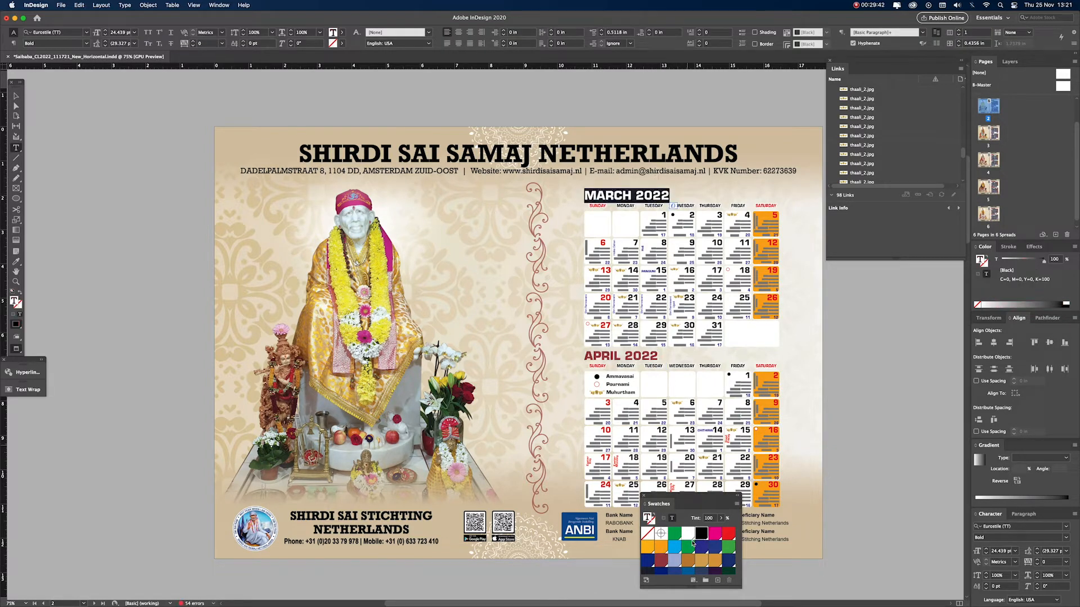
left_click(663, 562)
key("Escape")
left_click(869, 377)
key("super+s")
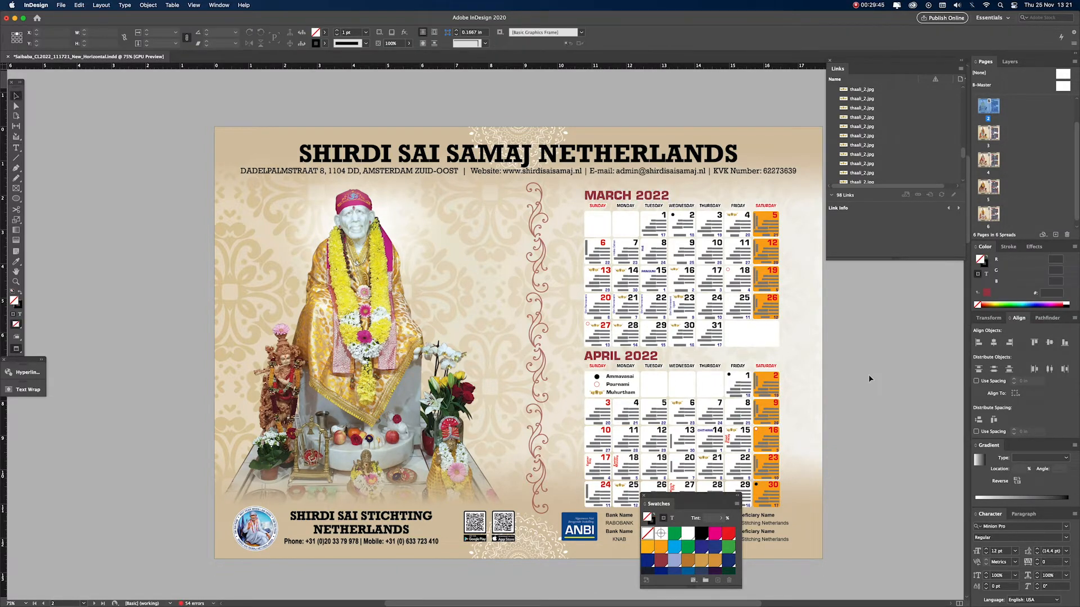
- Recolour the JANUARY 2022 and FEBRUARY 2022 headings on the first page with the same maroon swatch and save the document
key("shift+Page_Up")
triple_click(633, 192)
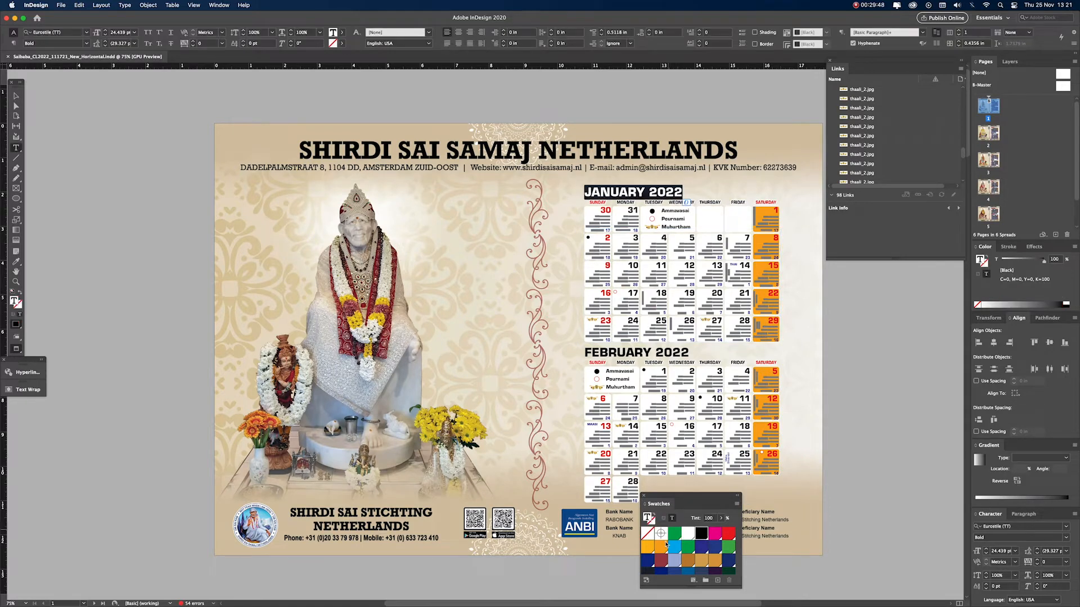
left_click(661, 562)
triple_click(660, 352)
left_click(662, 563)
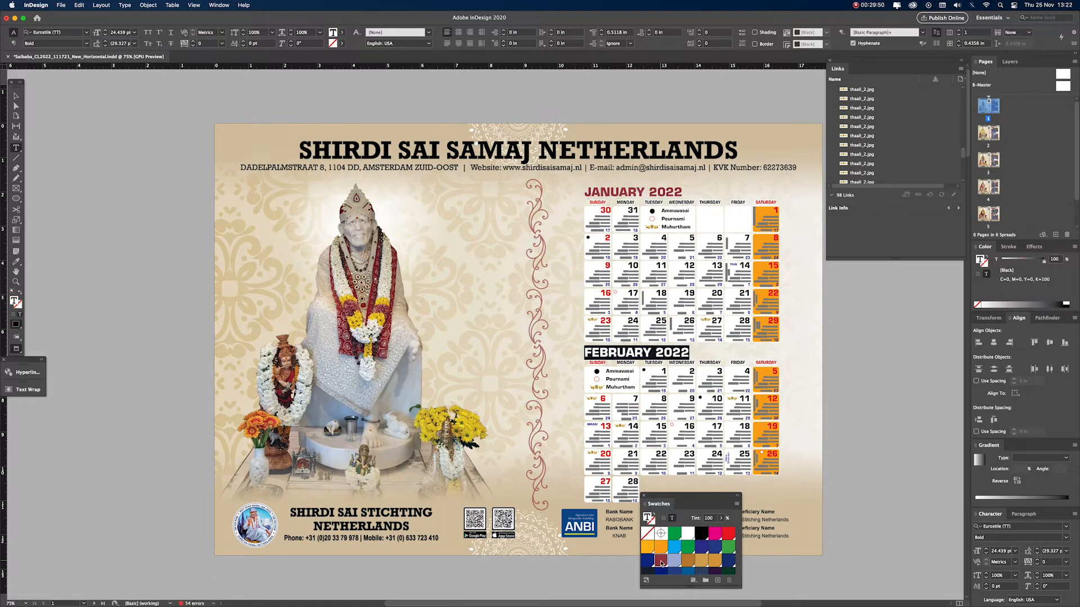
key("Escape")
left_click(877, 349)
key("super+s")
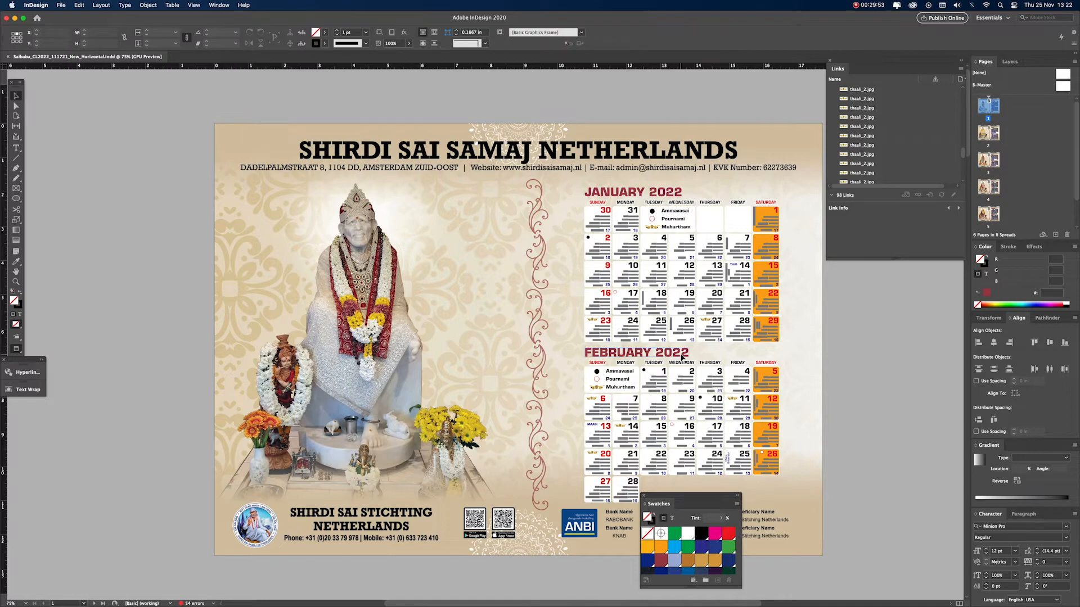
- Page through all six calendar pages to check that the month heading colours and backgrounds are consistent
key("Page_Down")
key("Page_Down")
key("Page_Down")
key("Page_Down")
key("Page_Down")
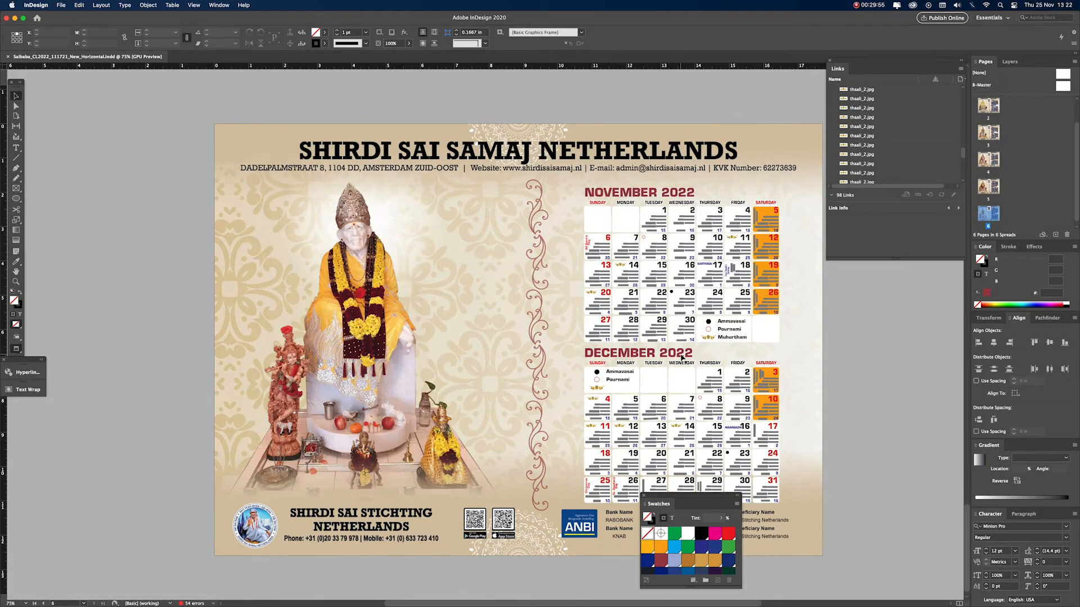
key("Page_Up")
key("Page_Down")
key("Page_Up")
key("Page_Up")
key("Page_Up")
key("Page_Up")
key("Page_Up")
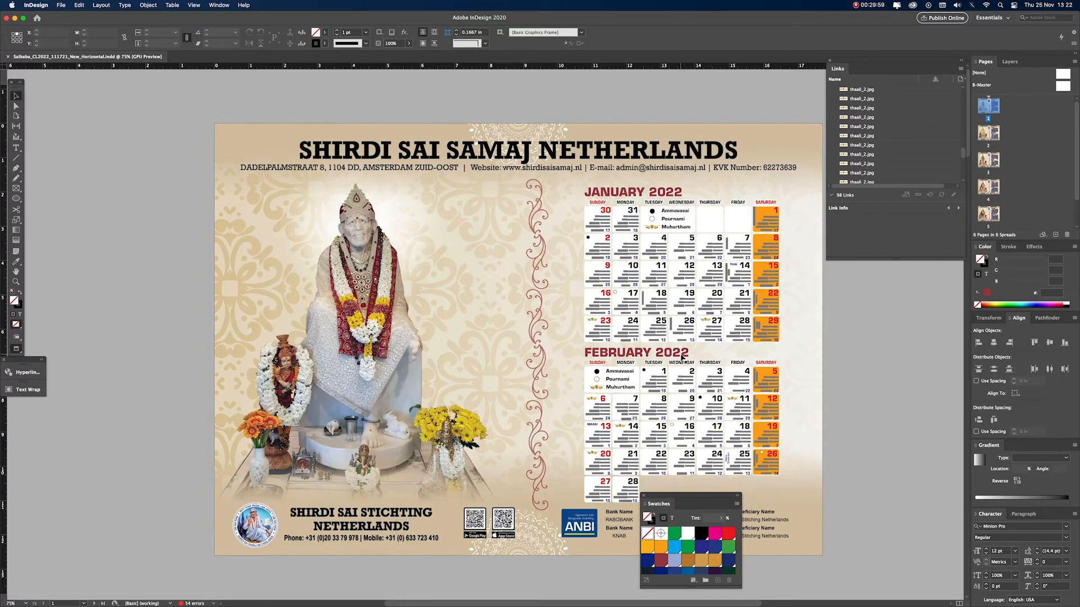
- Hide the panels and review the calendar pages at 50% zoom
key("Tab")
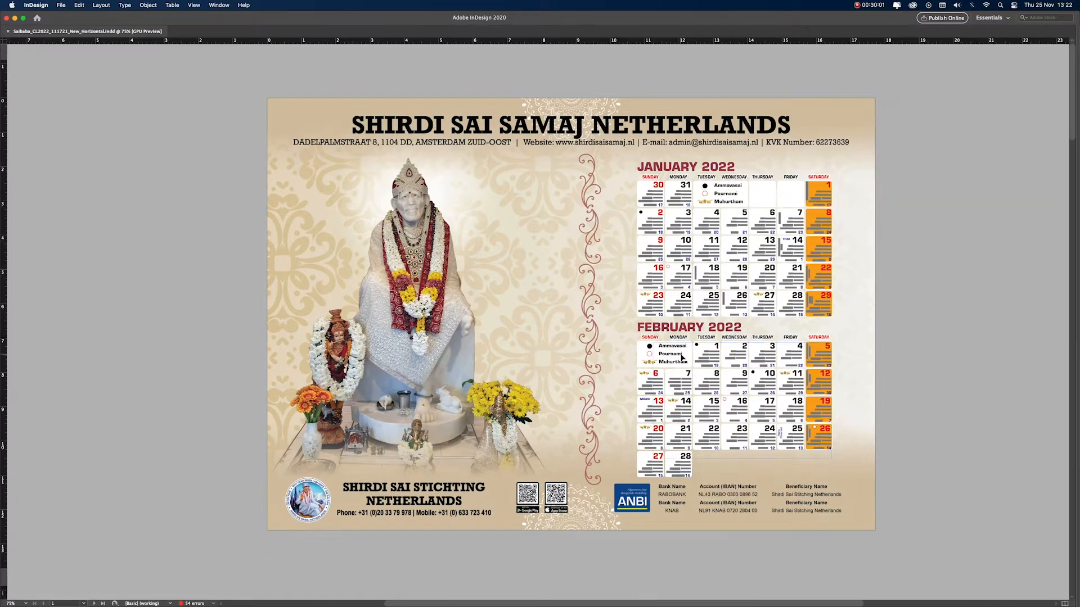
key("super+minus")
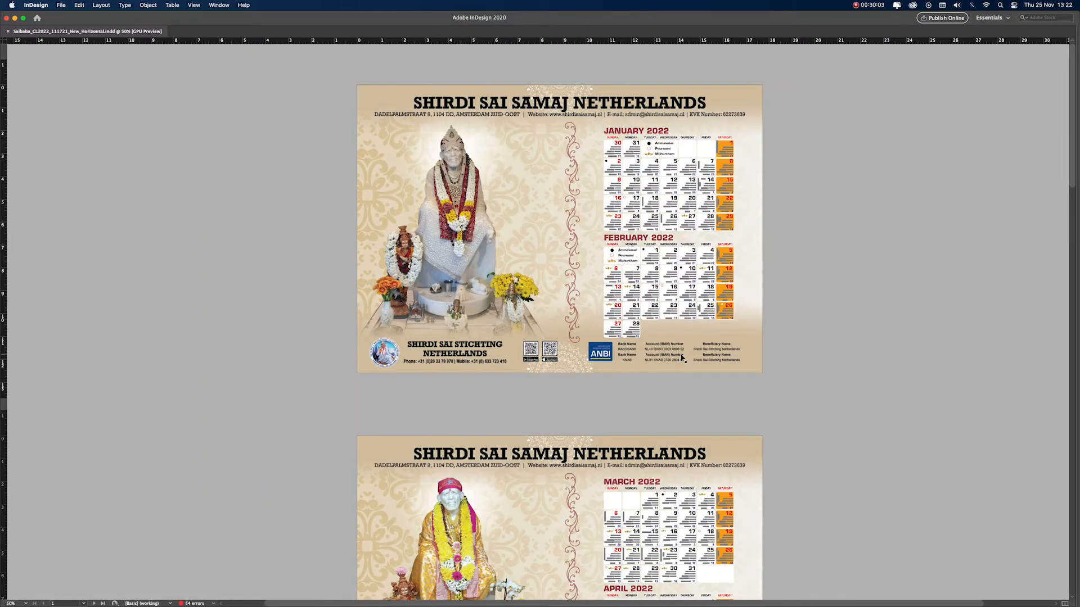
key("Page_Down")
key("Page_Down")
key("Page_Down")
key("Page_Down")
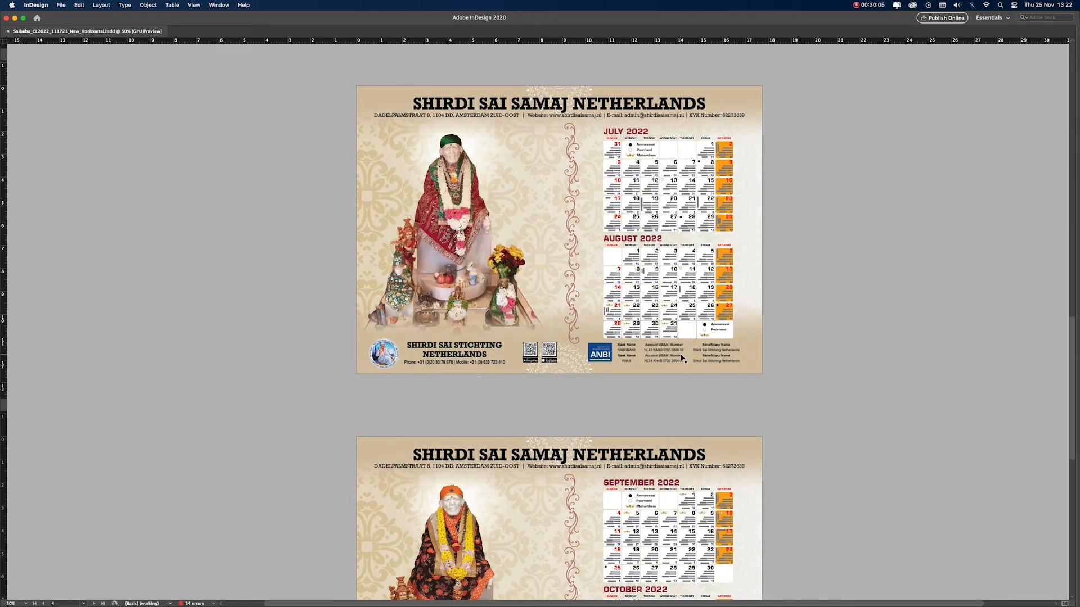
key("Page_Down")
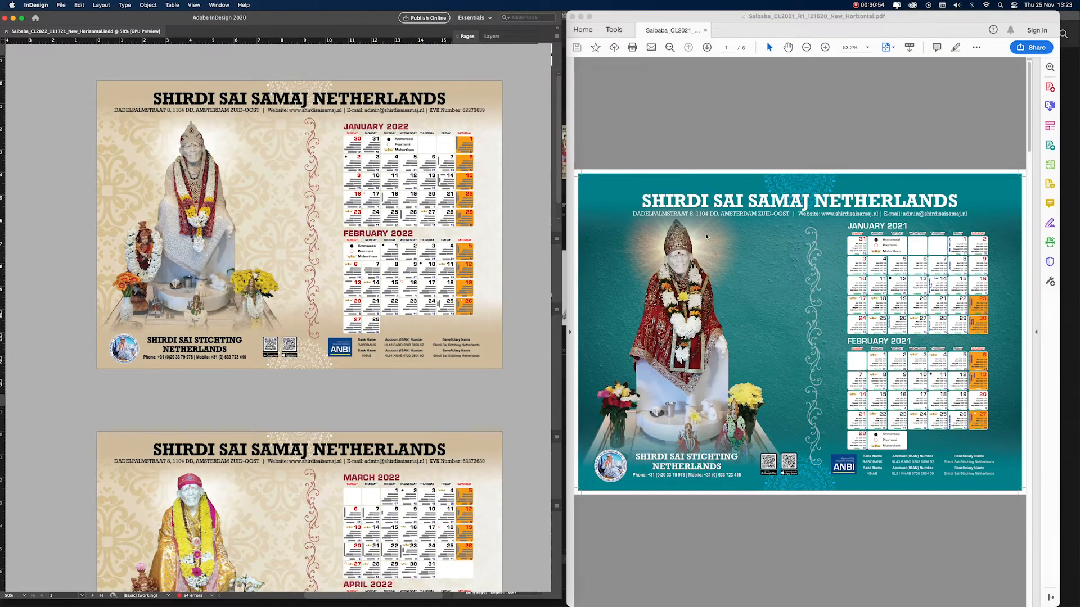
- Compare the 2022 calendar pages with the 2021 calendar PDF open in Acrobat, examining both documents from first to last page
left_click(761, 125)
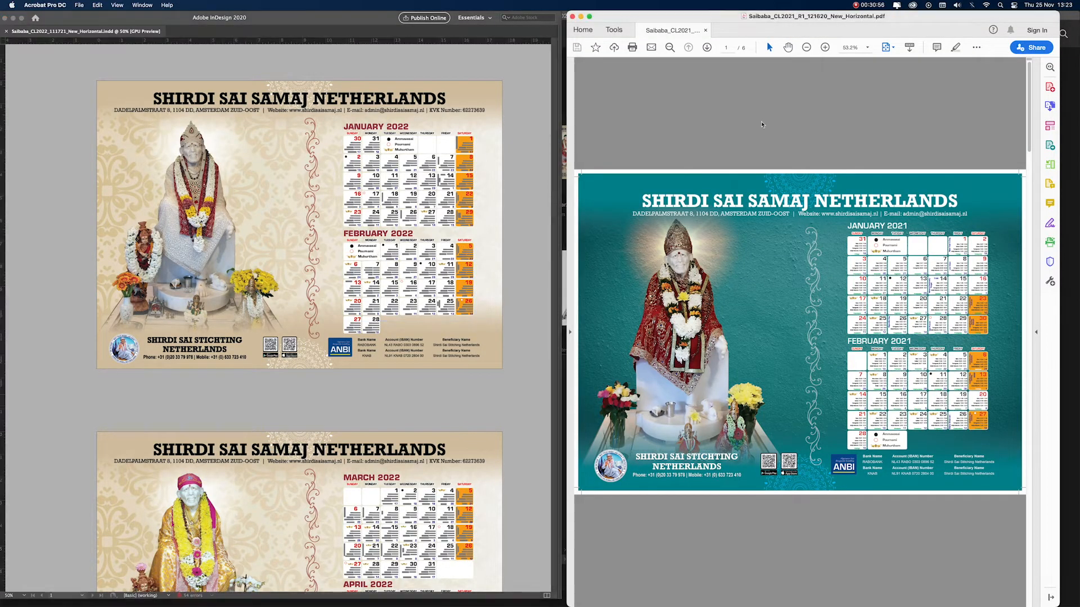
scroll(316, 326, "down", 8)
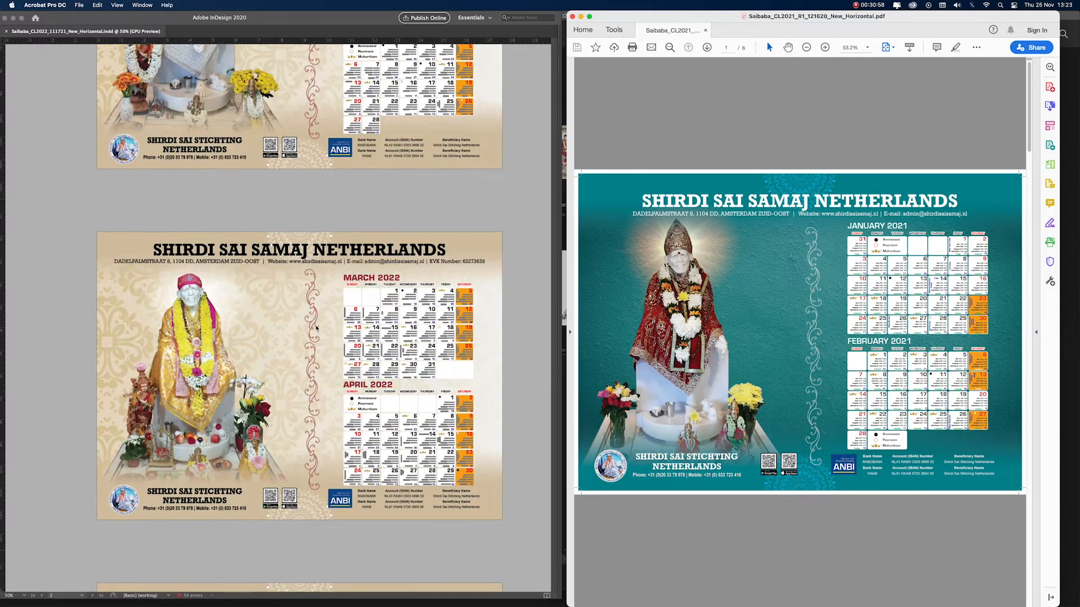
scroll(316, 328, "down", 20)
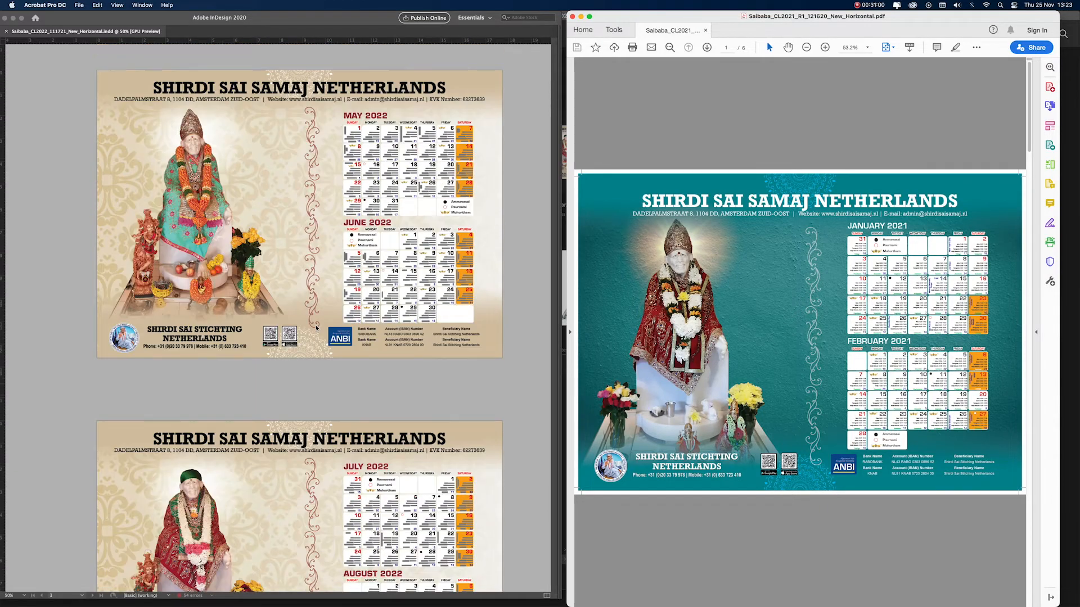
scroll(316, 327, "down", 11)
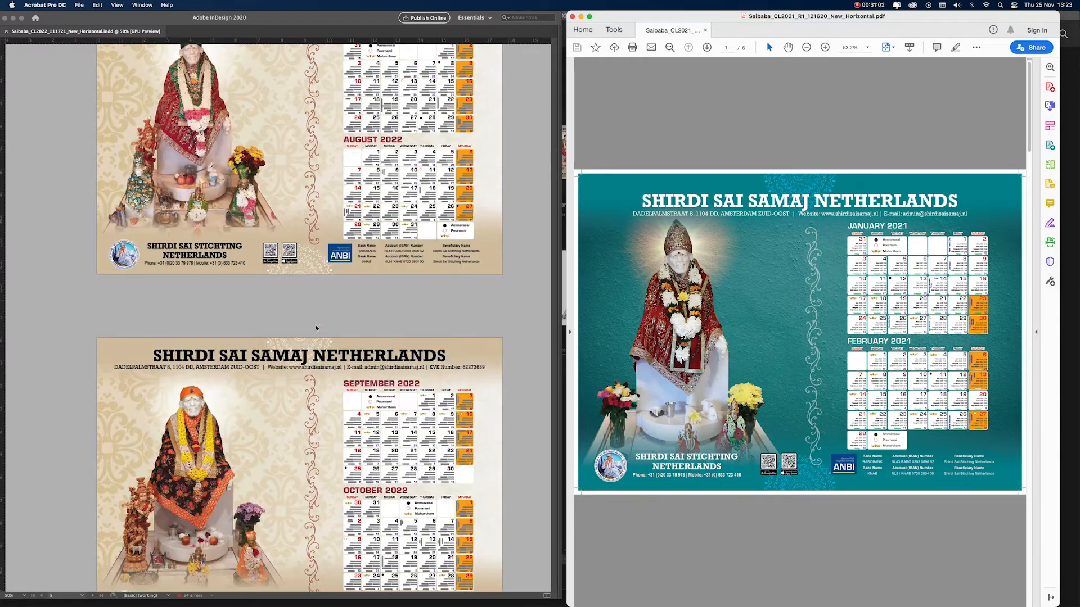
scroll(318, 328, "down", 11)
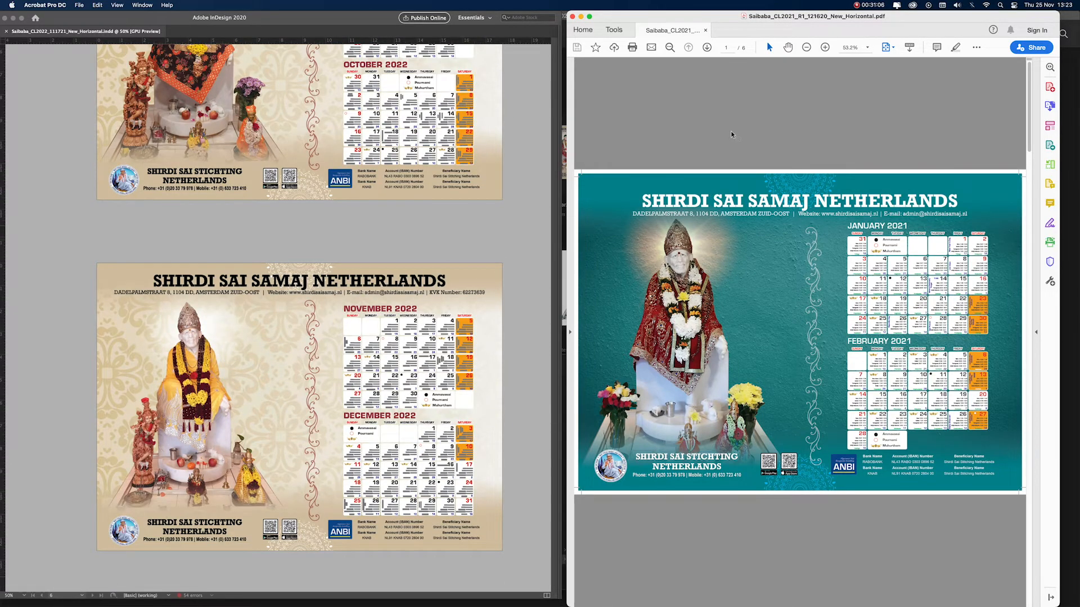
scroll(730, 130, "down", 8)
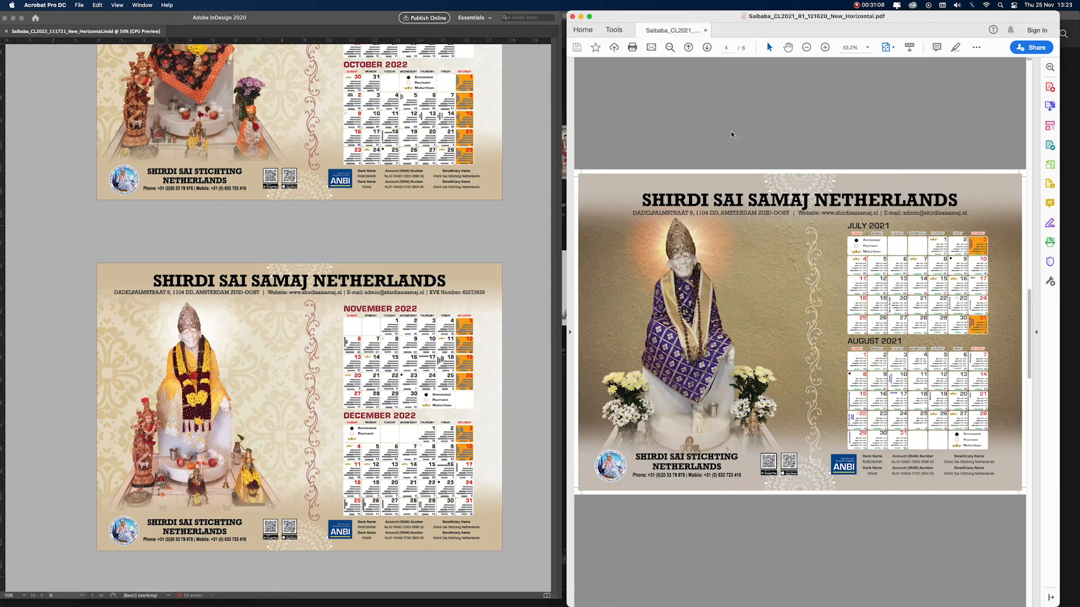
scroll(730, 130, "down", 2)
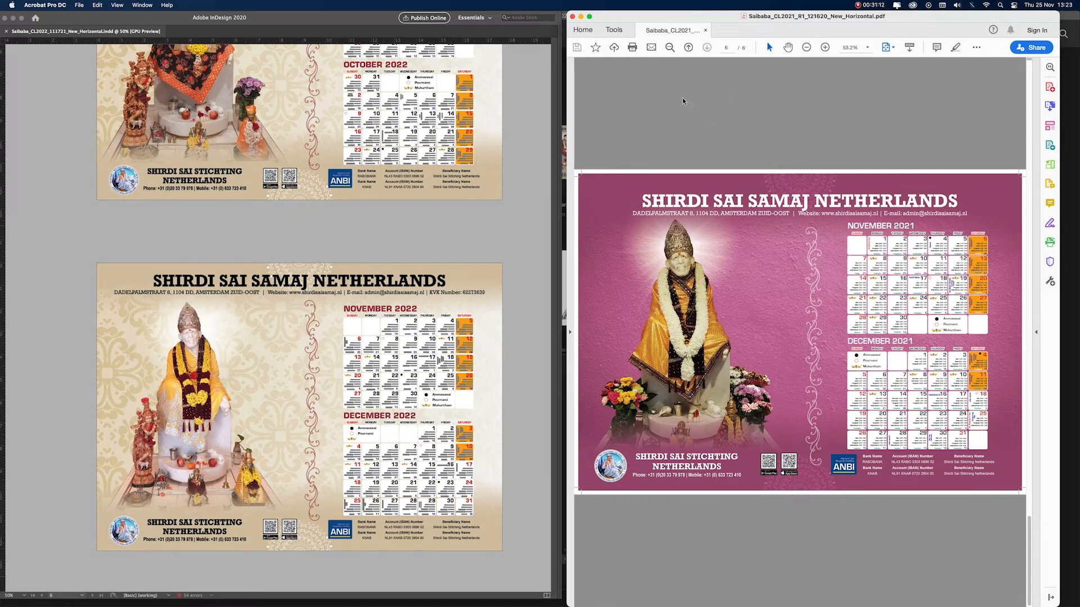
left_click(511, 181)
scroll(513, 183, "up", 5)
scroll(513, 182, "up", 10)
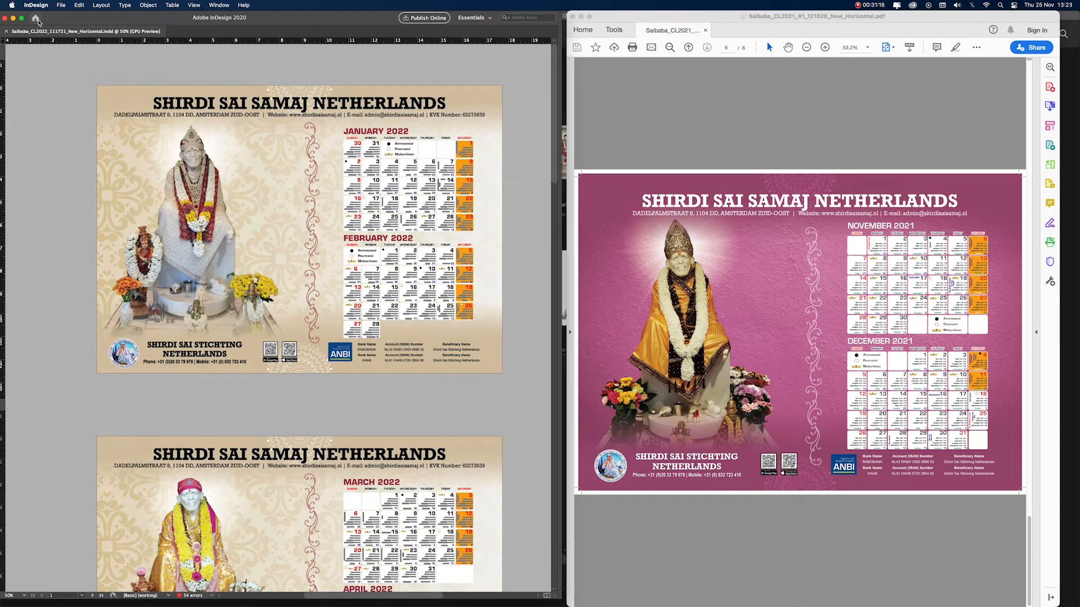
- Export all pages of the calendar as an Adobe PDF (Print) file using the [High Quality Print] preset and the document name
left_click(60, 5)
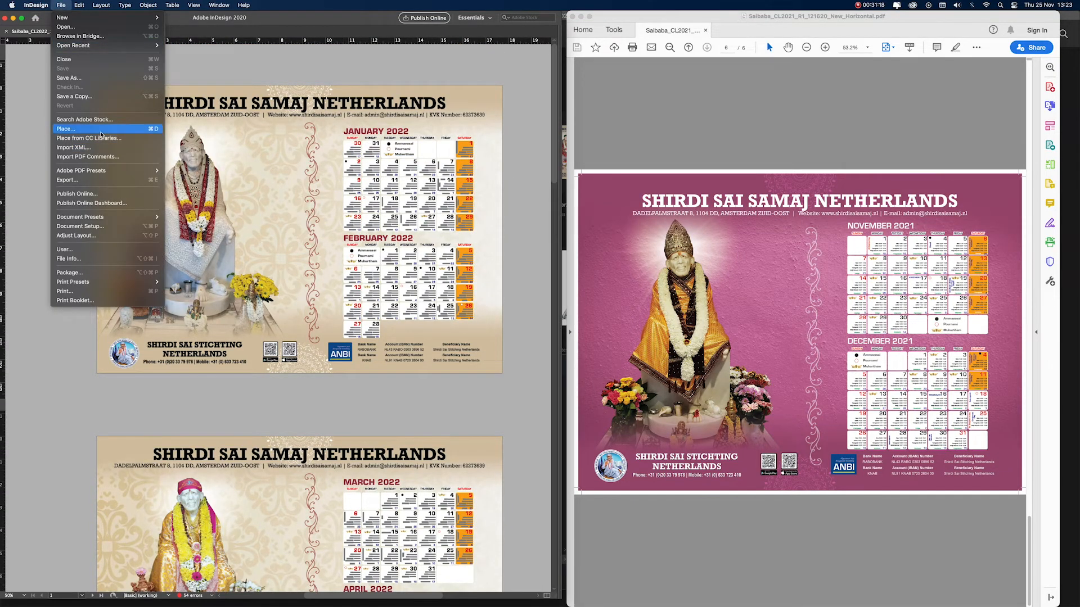
left_click(108, 181)
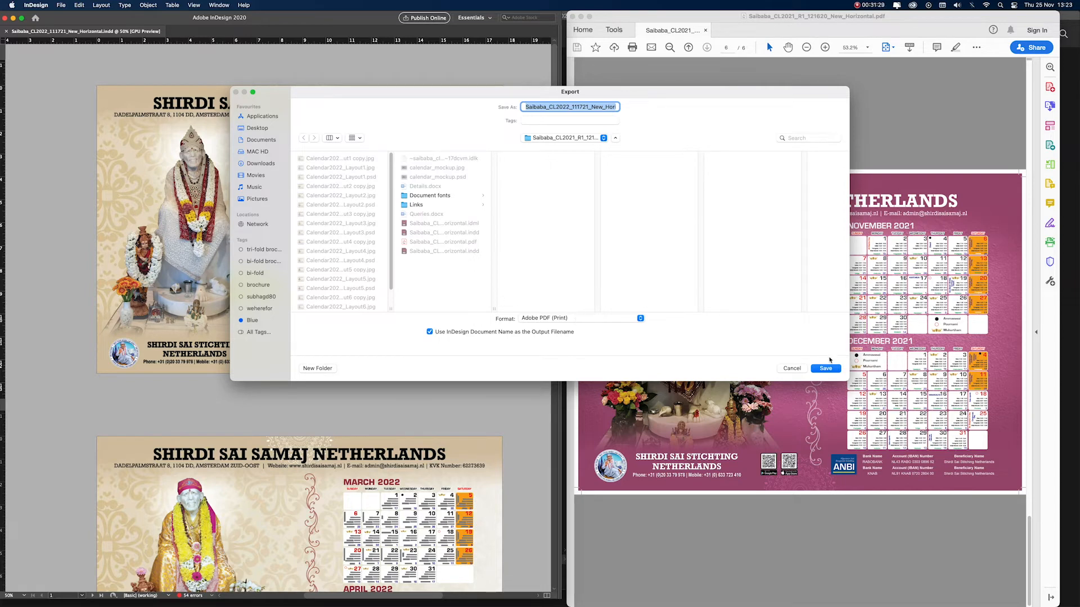
left_click(826, 368)
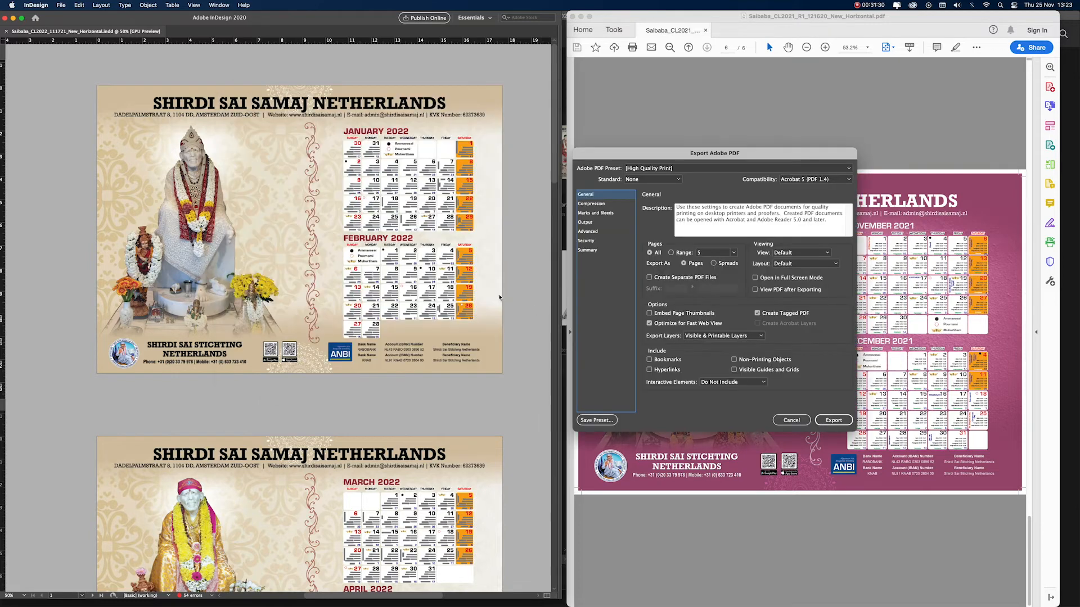
key("Return")
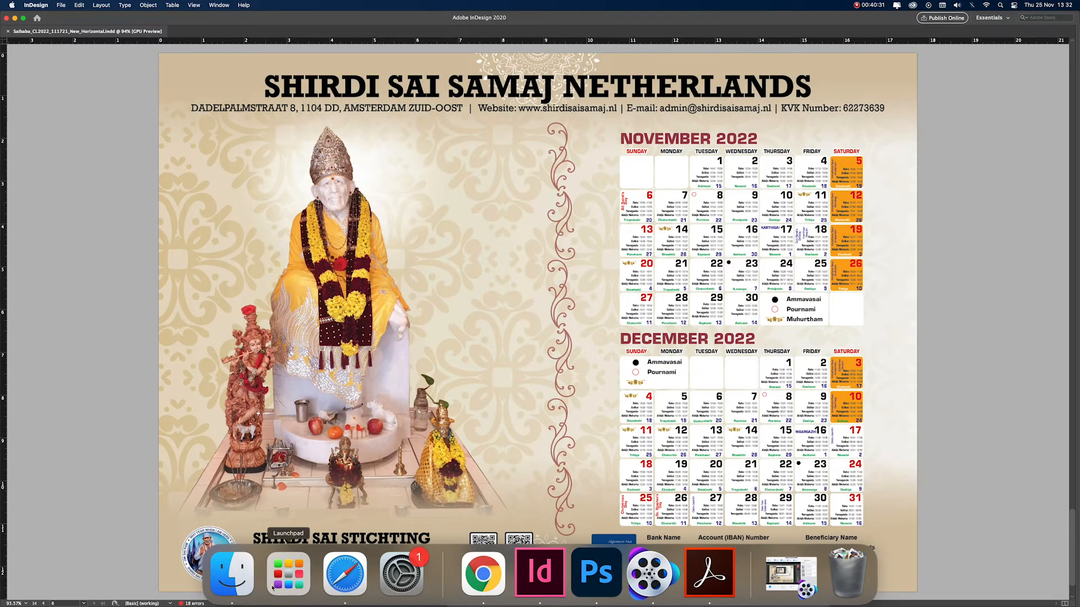
- Switch to Finder, open the exported Saibaba_CL2022_111721_New_Horizontal.pdf in Acrobat and show it full screen
left_click(231, 574)
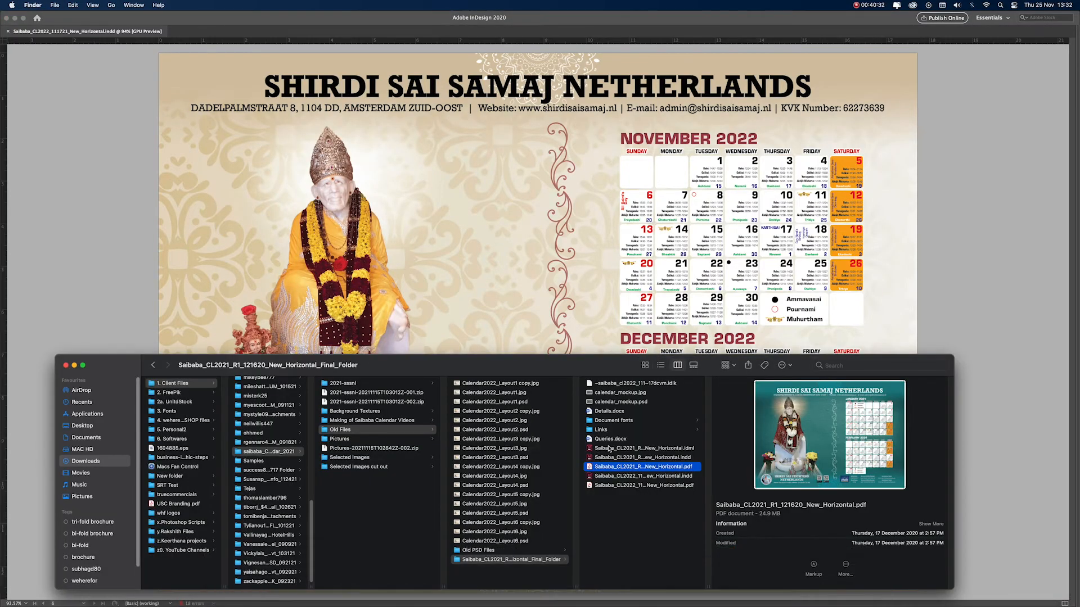
double_click(627, 487)
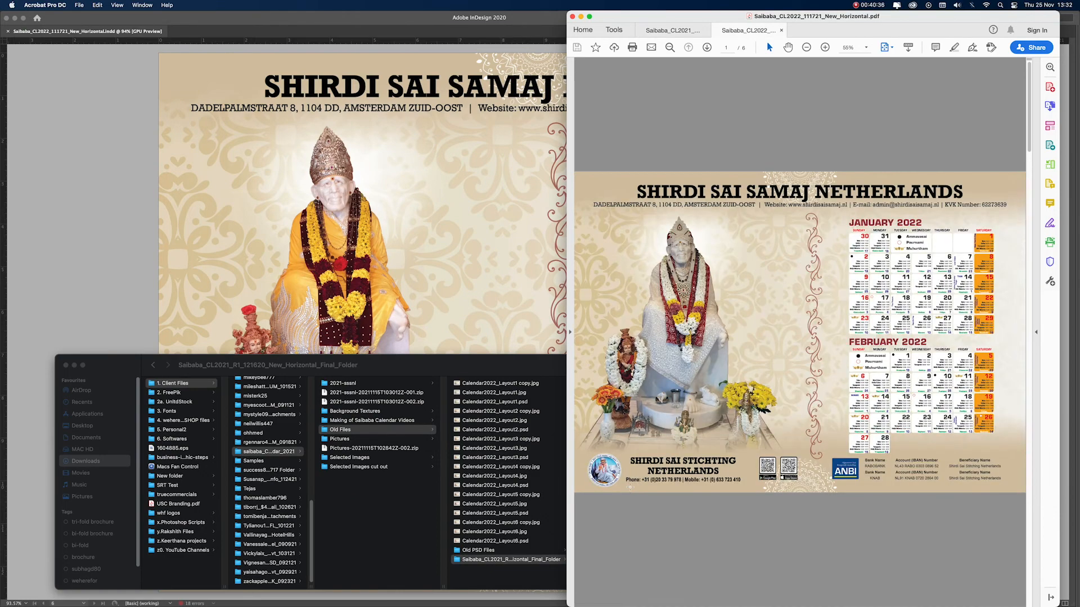
key("super+l")
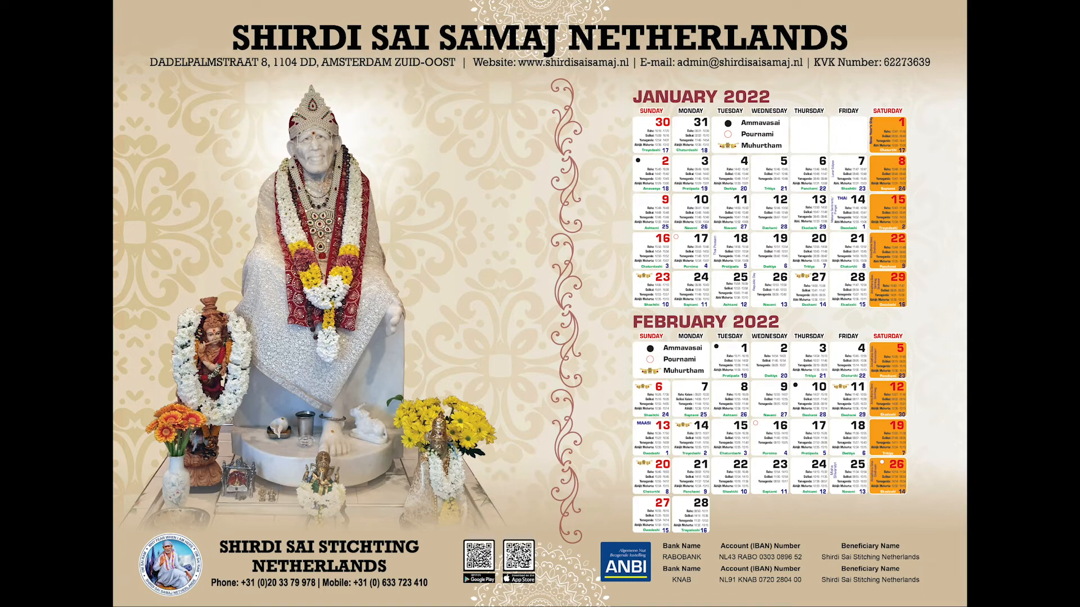
- Review every page of the exported calendar PDF through NOVEMBER and DECEMBER 2022, then leave full-screen view
key("Right")
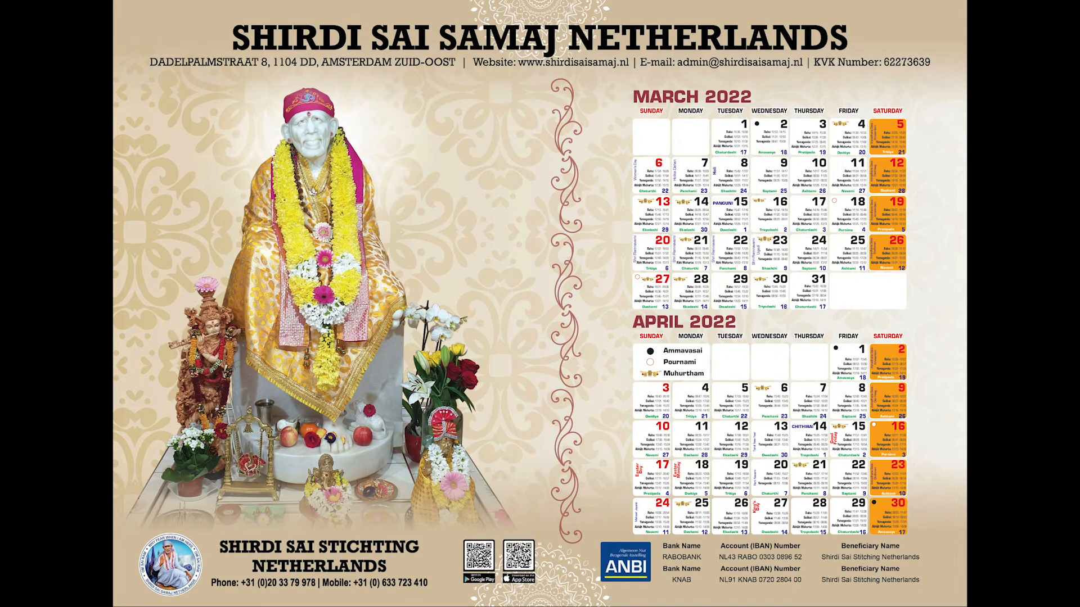
key("Right")
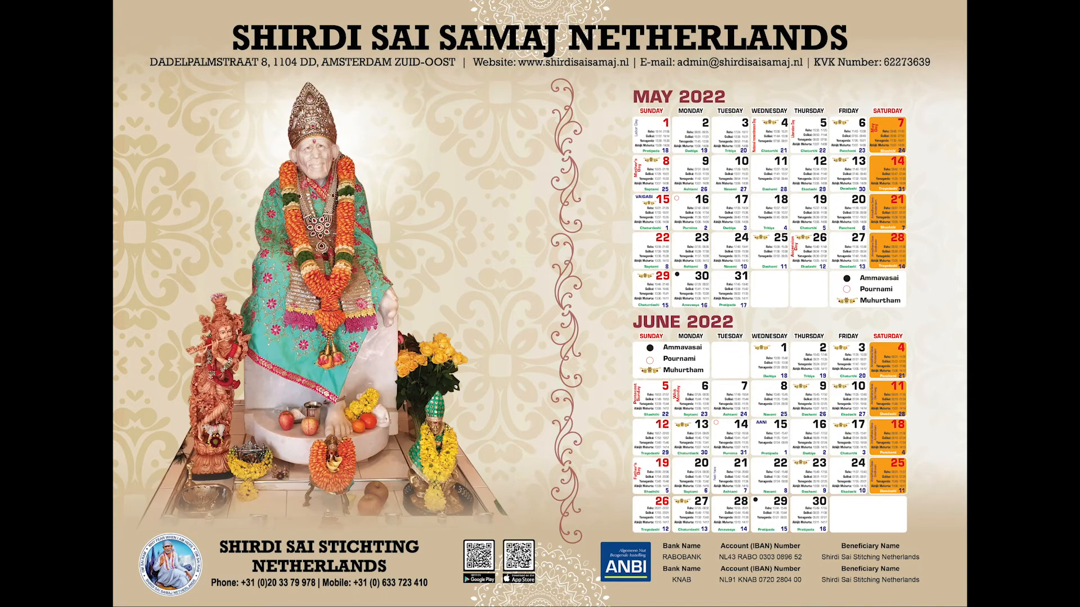
key("Right")
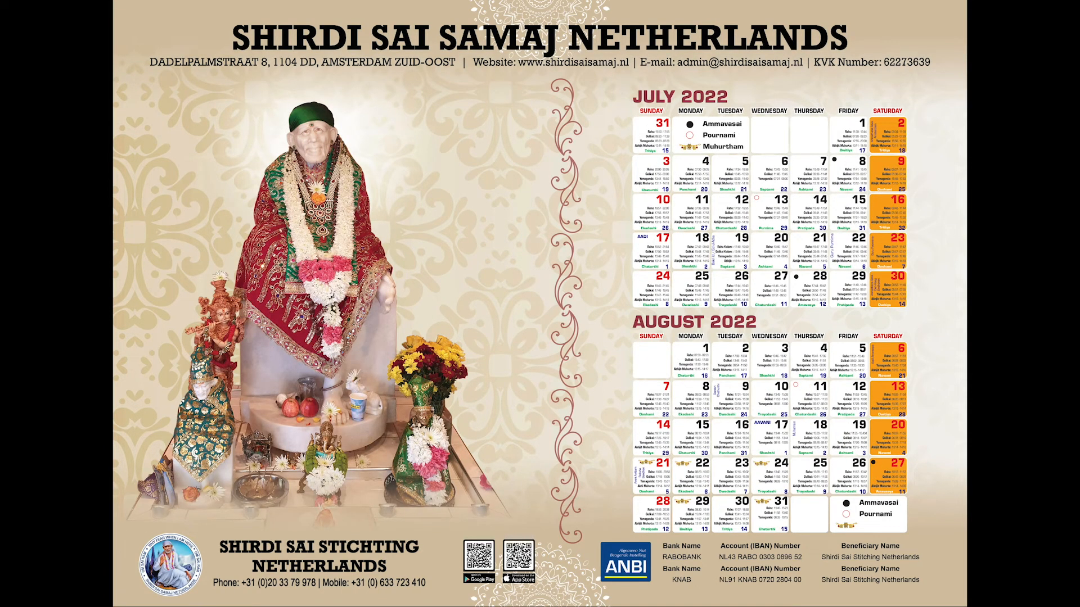
key("Right")
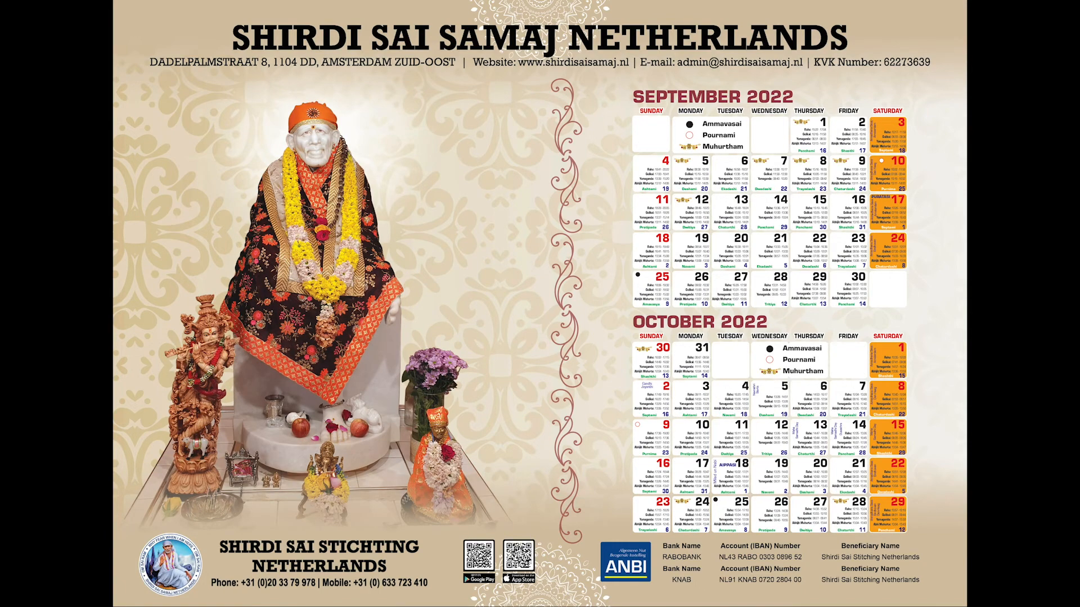
key("Right")
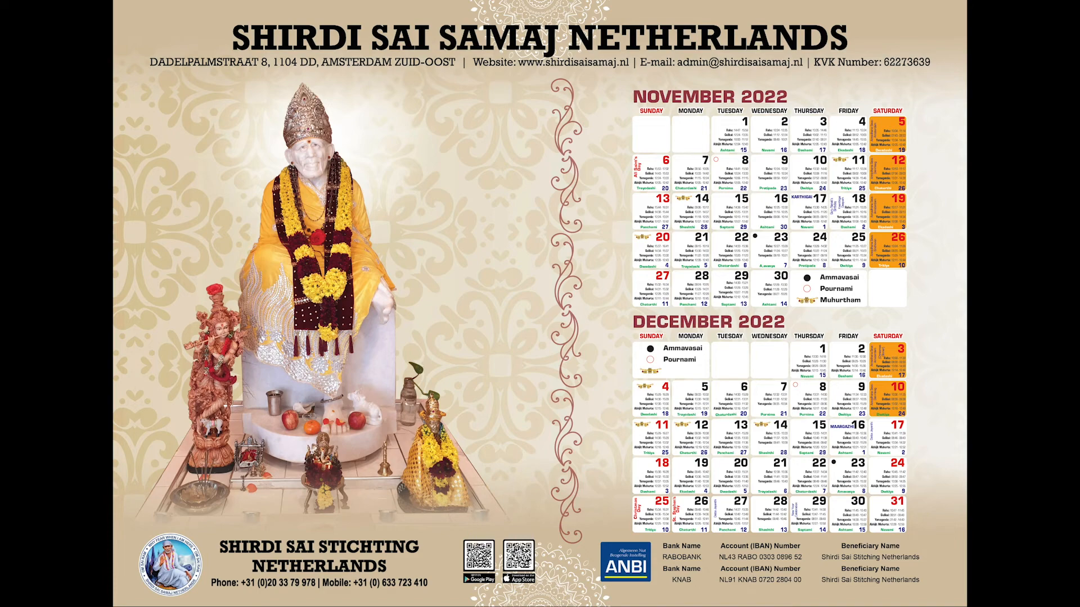
key("Escape")
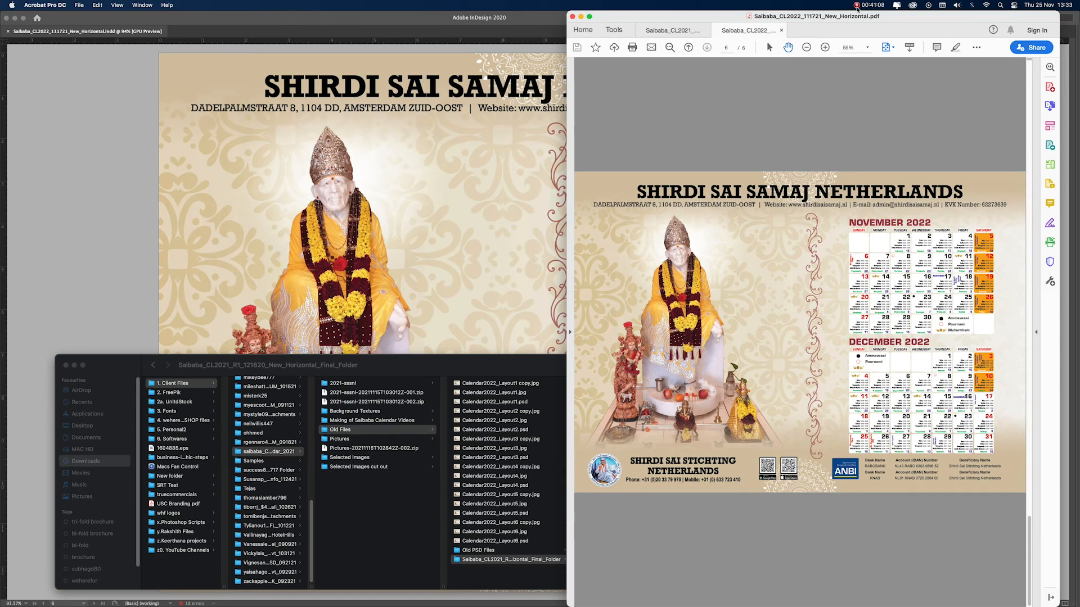
left_click(857, 7)
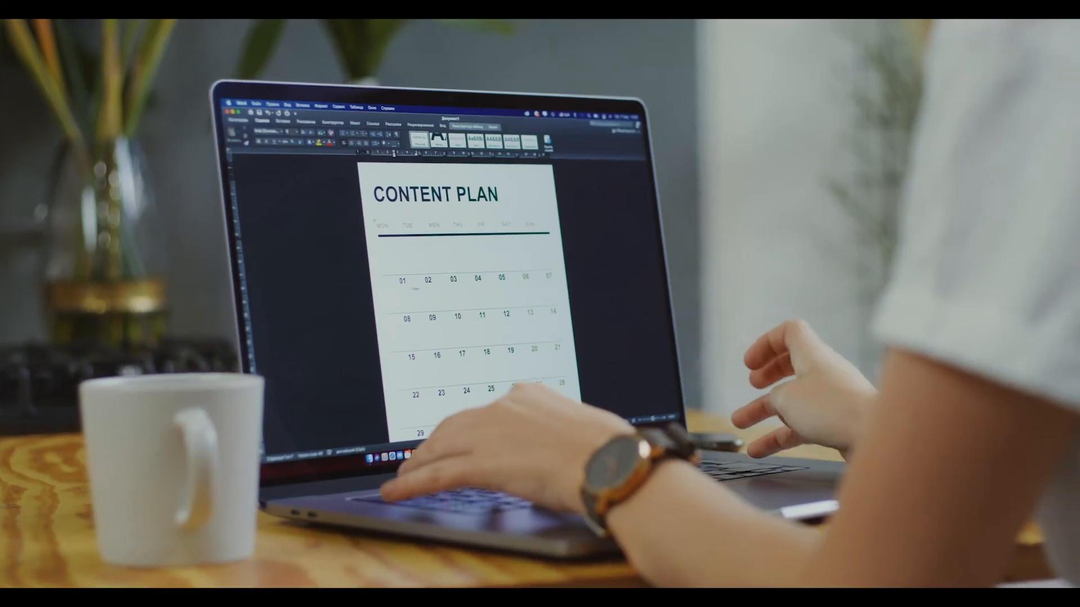